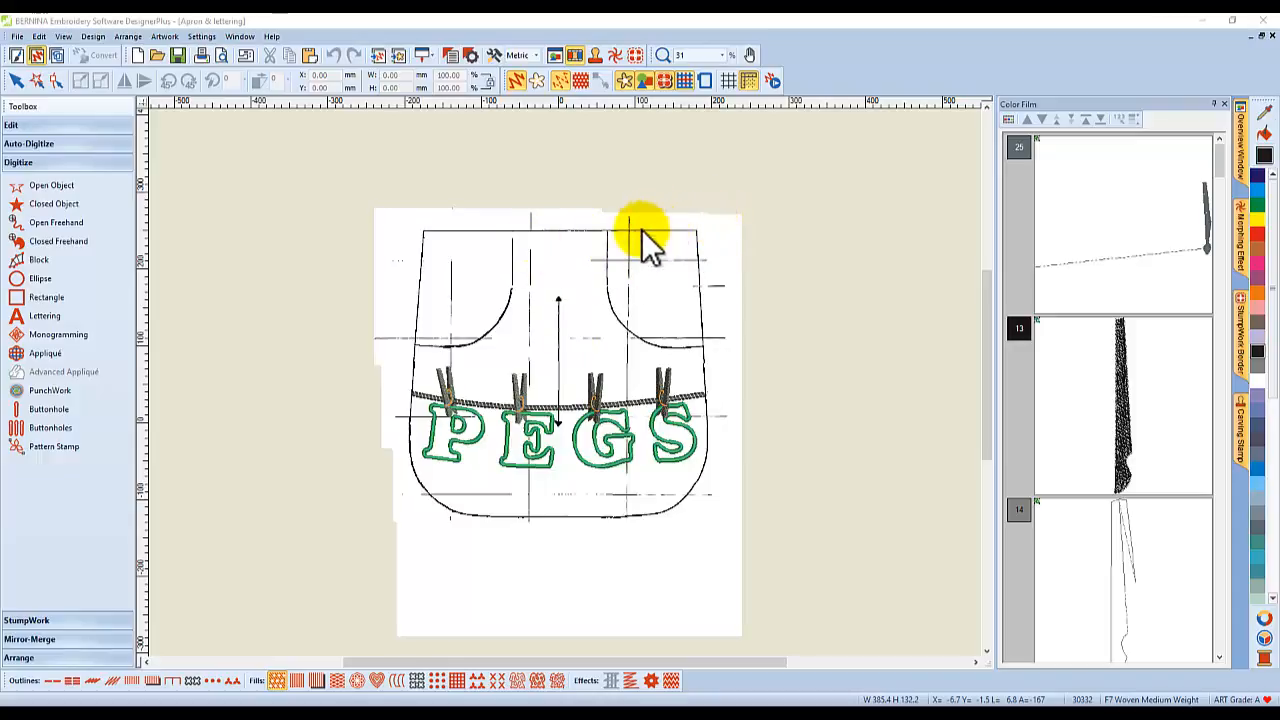
# Step: Examine the finished apron design, including its outline, curved pockets, clothesline with pegs and the PEGS lettering
pyautogui.scroll(2, 580, 255)
pyautogui.scroll(1, 633, 540)
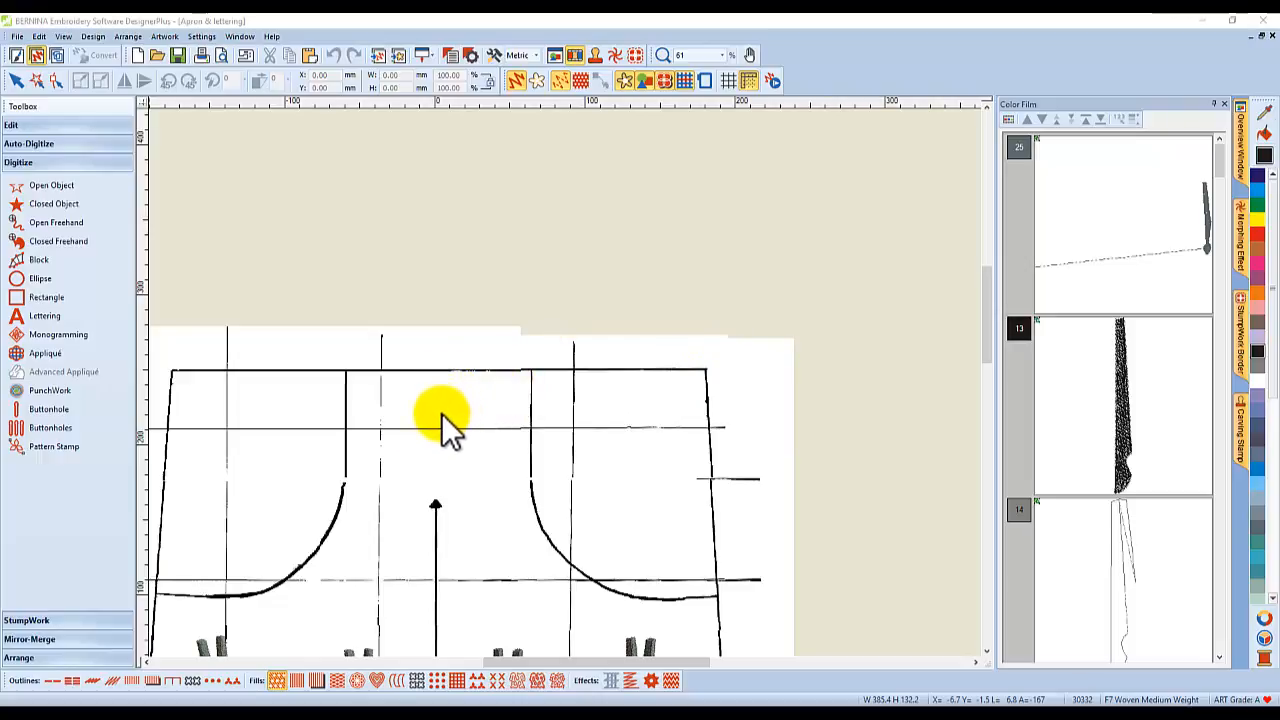
pyautogui.scroll(-3, 445, 425)
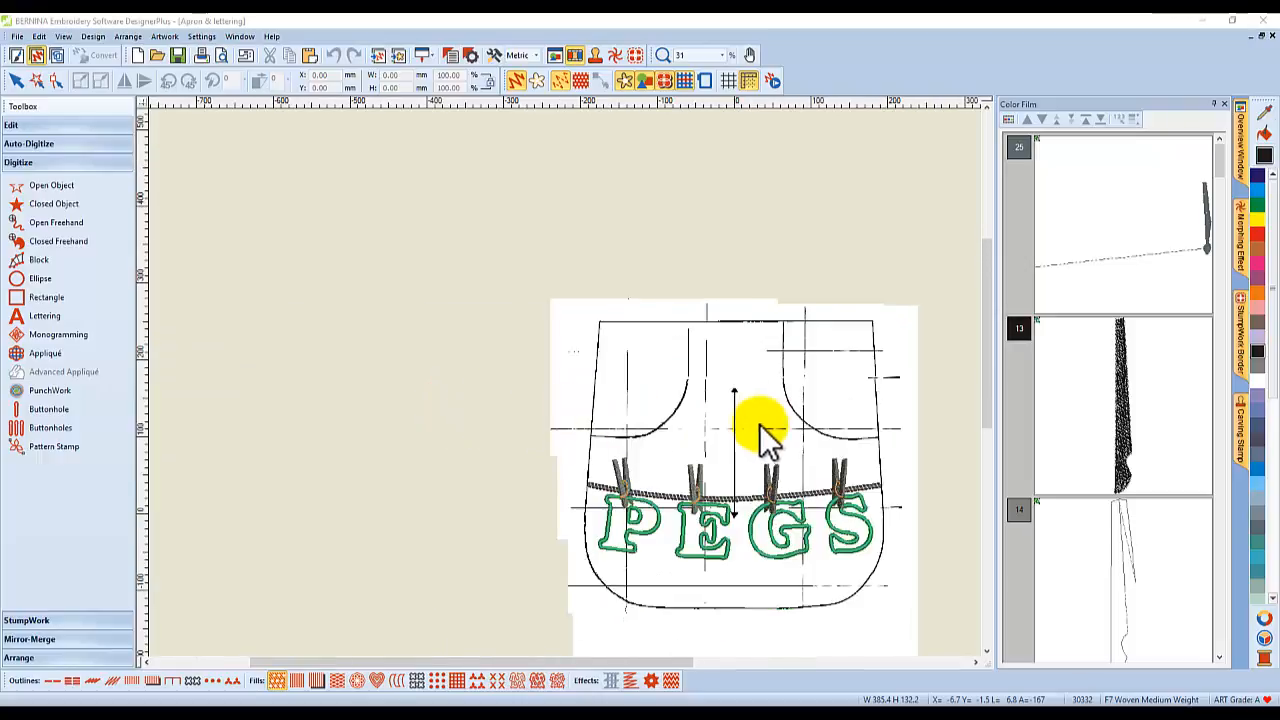
pyautogui.scroll(-1, 760, 428)
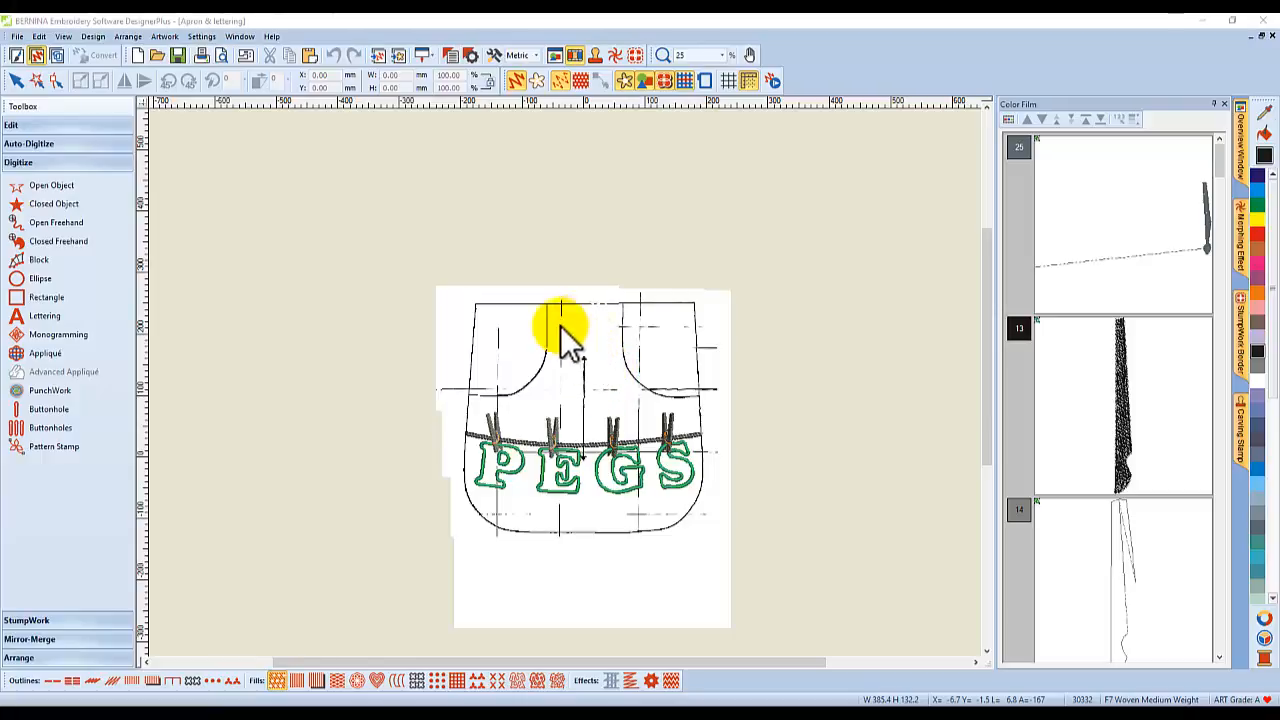
pyautogui.scroll(2, 598, 390)
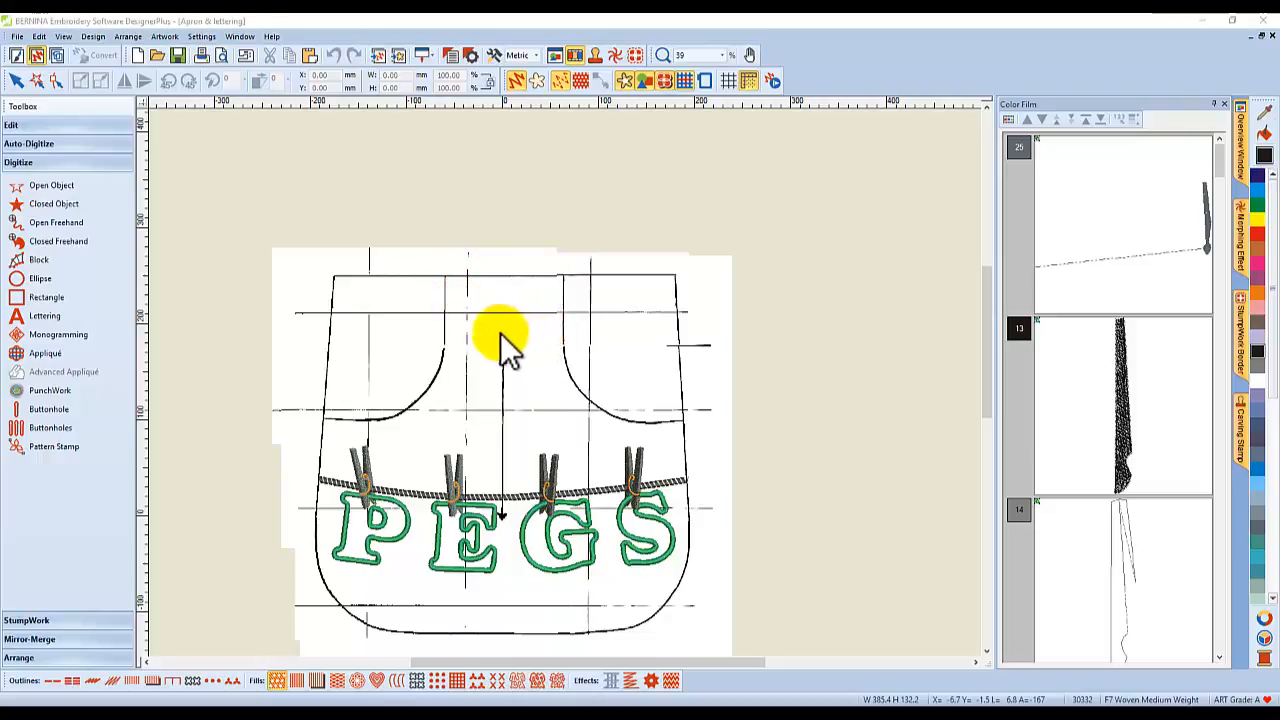
pyautogui.scroll(-1, 500, 345)
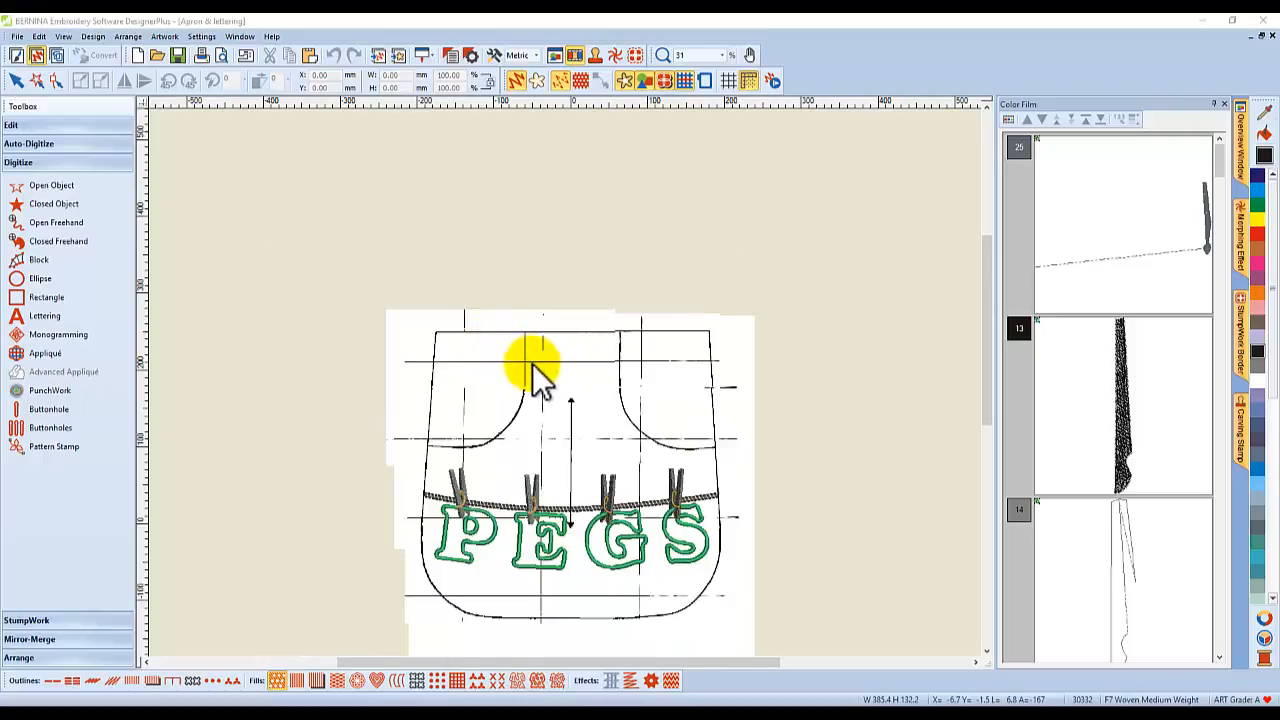
pyautogui.moveTo(981, 316); pyautogui.dragTo(970, 367)
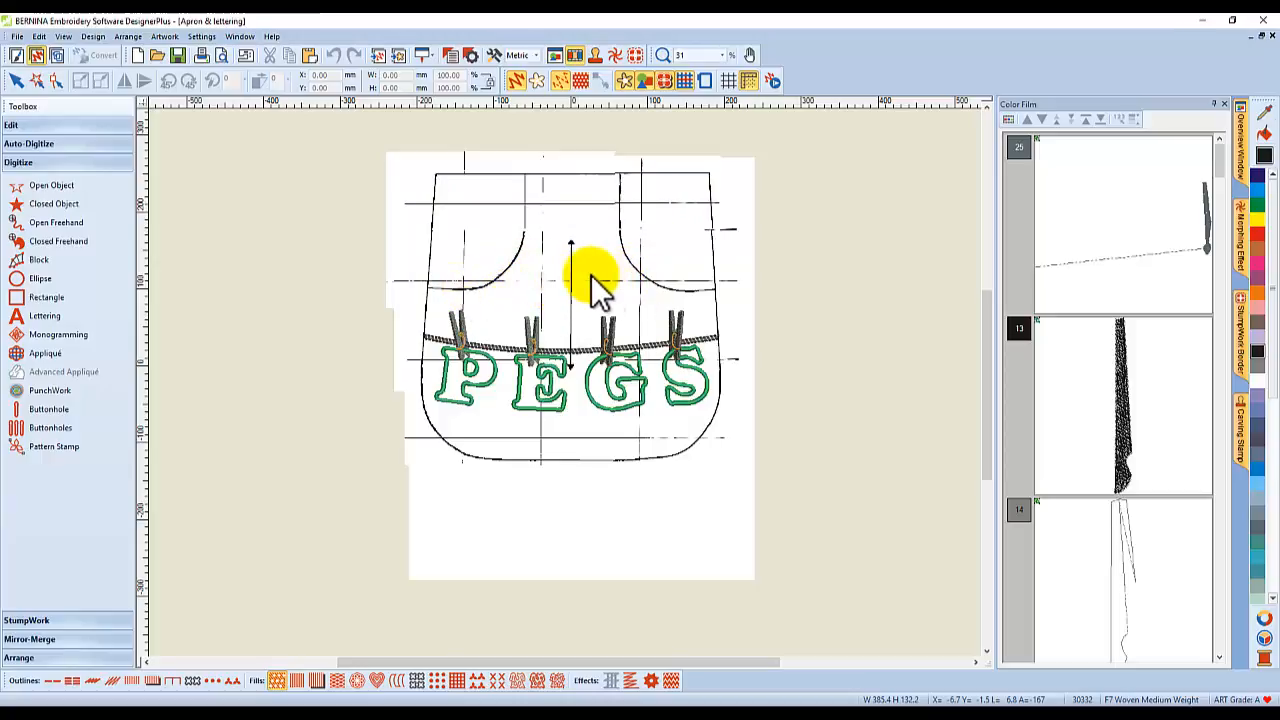
pyautogui.scroll(5, 580, 300)
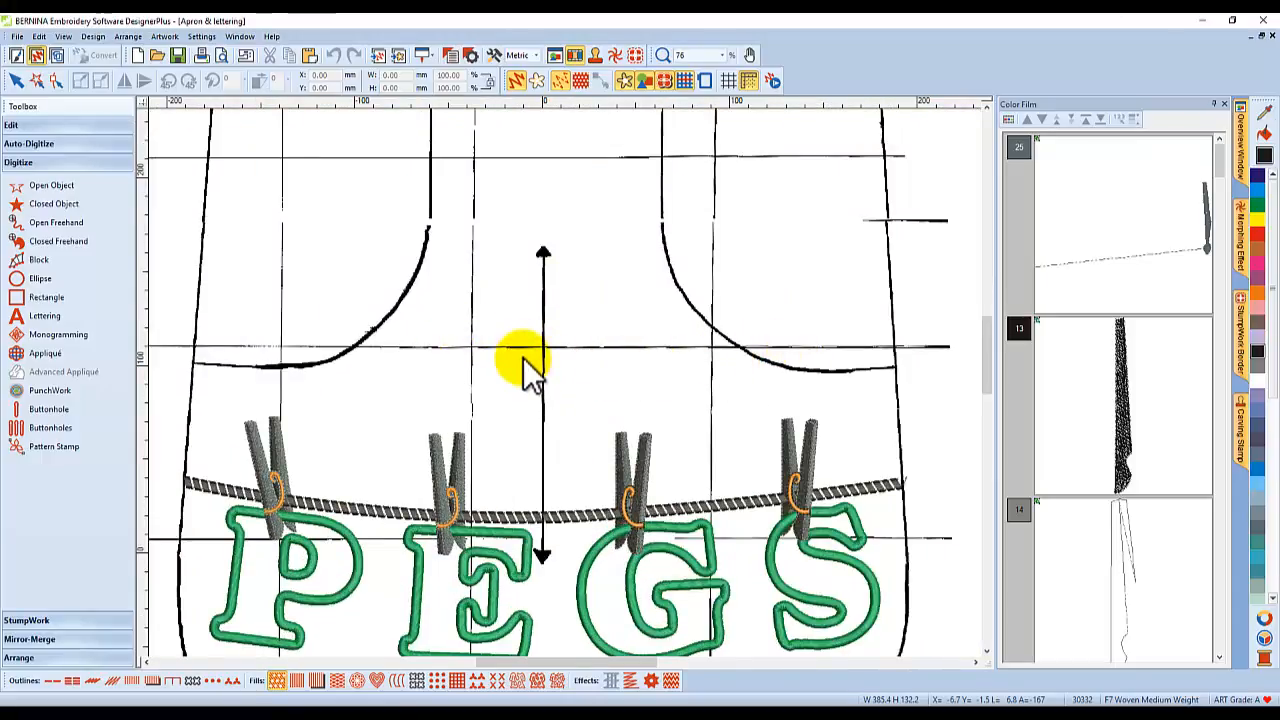
pyautogui.scroll(-3, 530, 365)
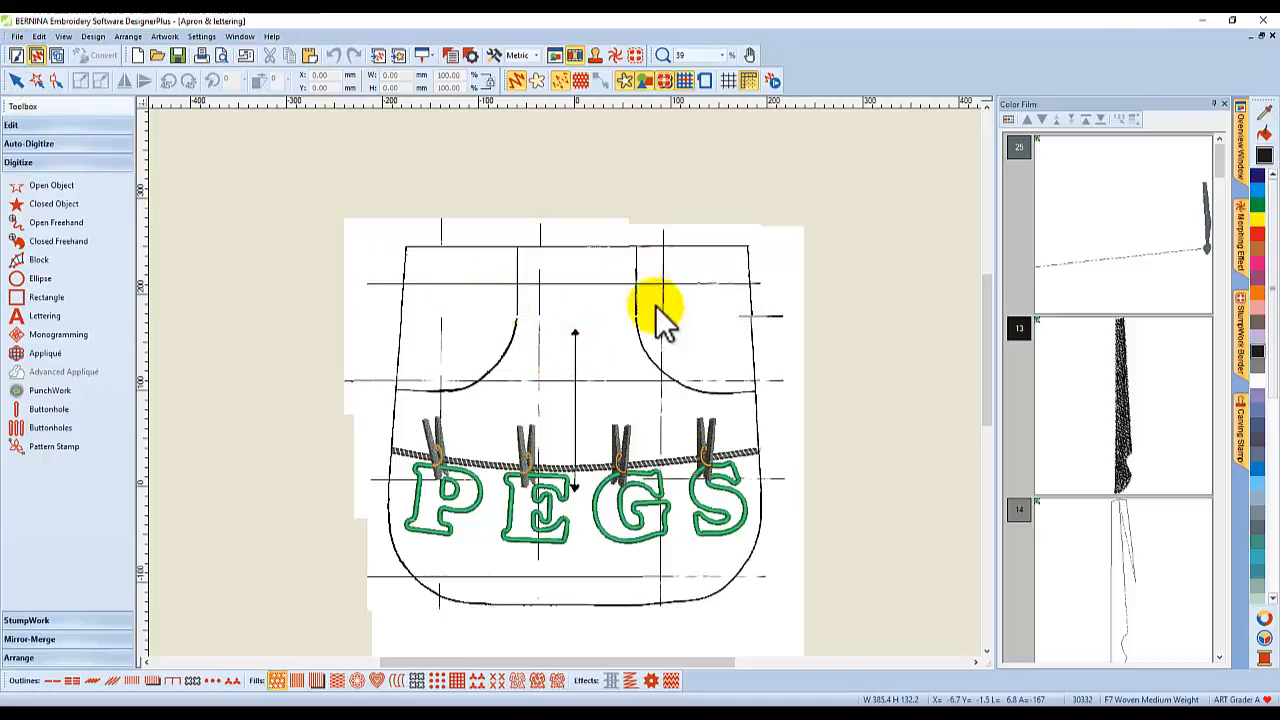
# Step: Delete the entire apron and lettering design and switch to the artwork canvas
pyautogui.click(597, 330)
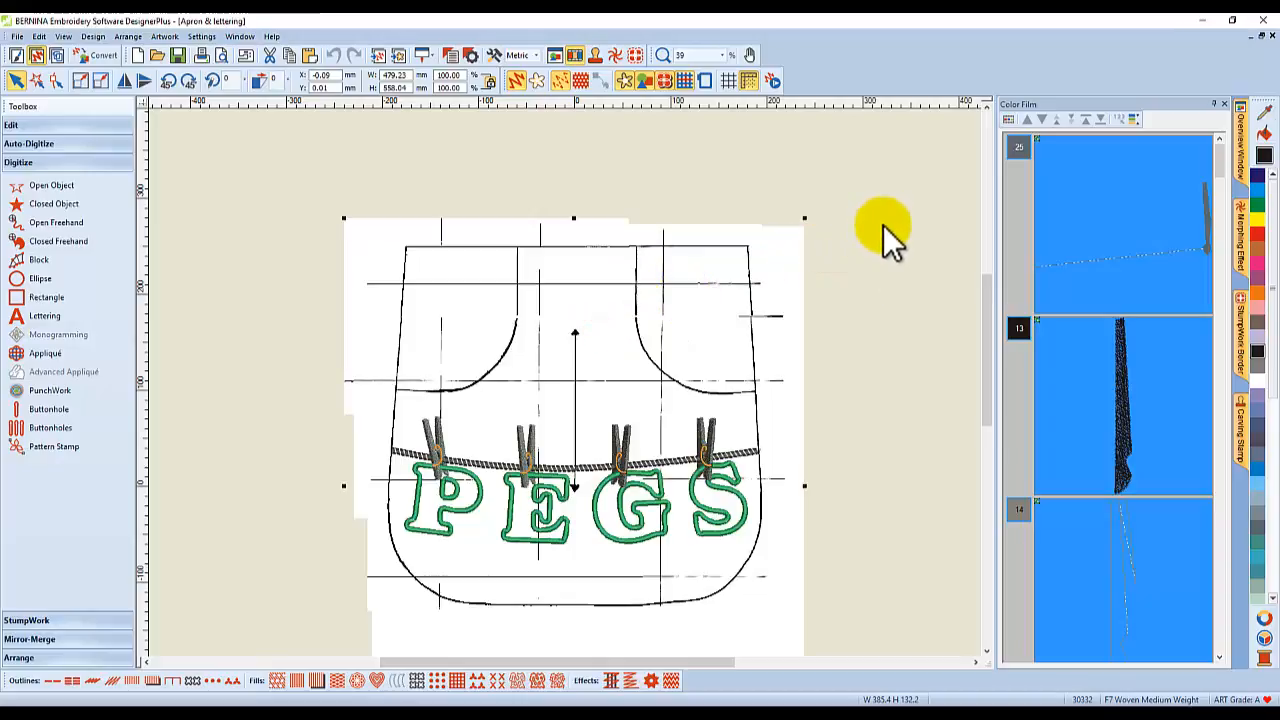
pyautogui.press('Delete')
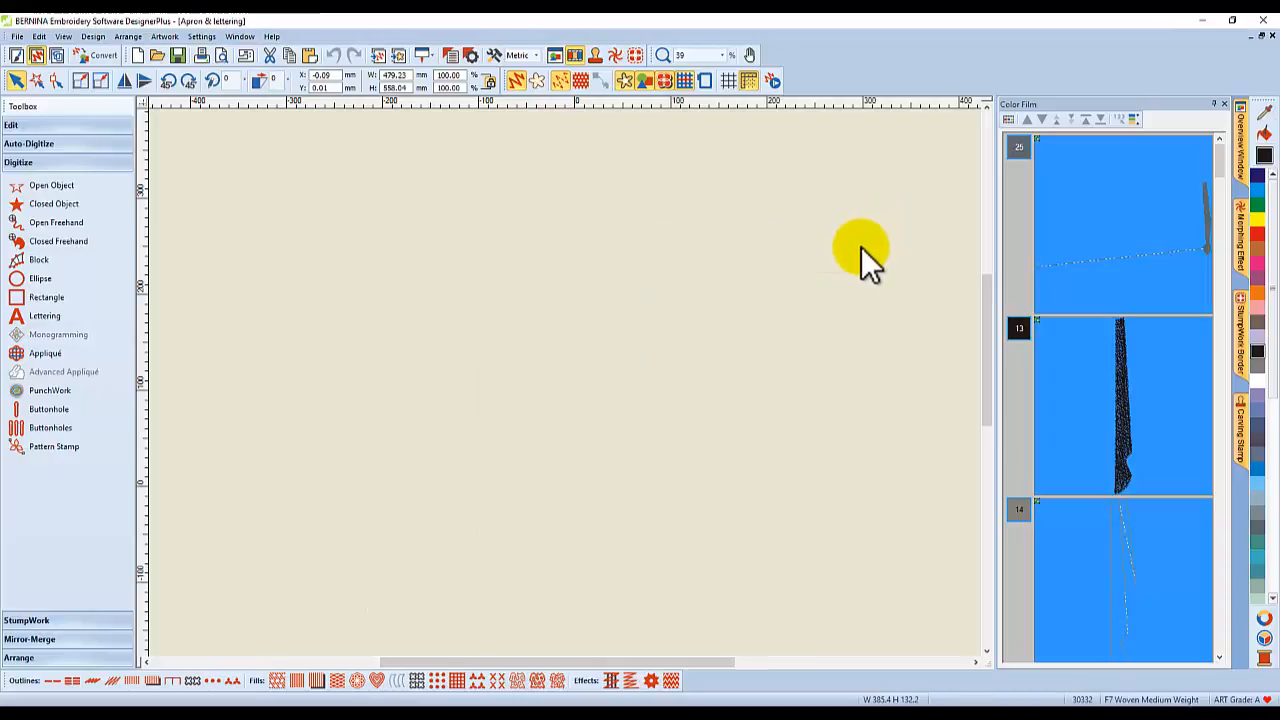
pyautogui.click(17, 55)
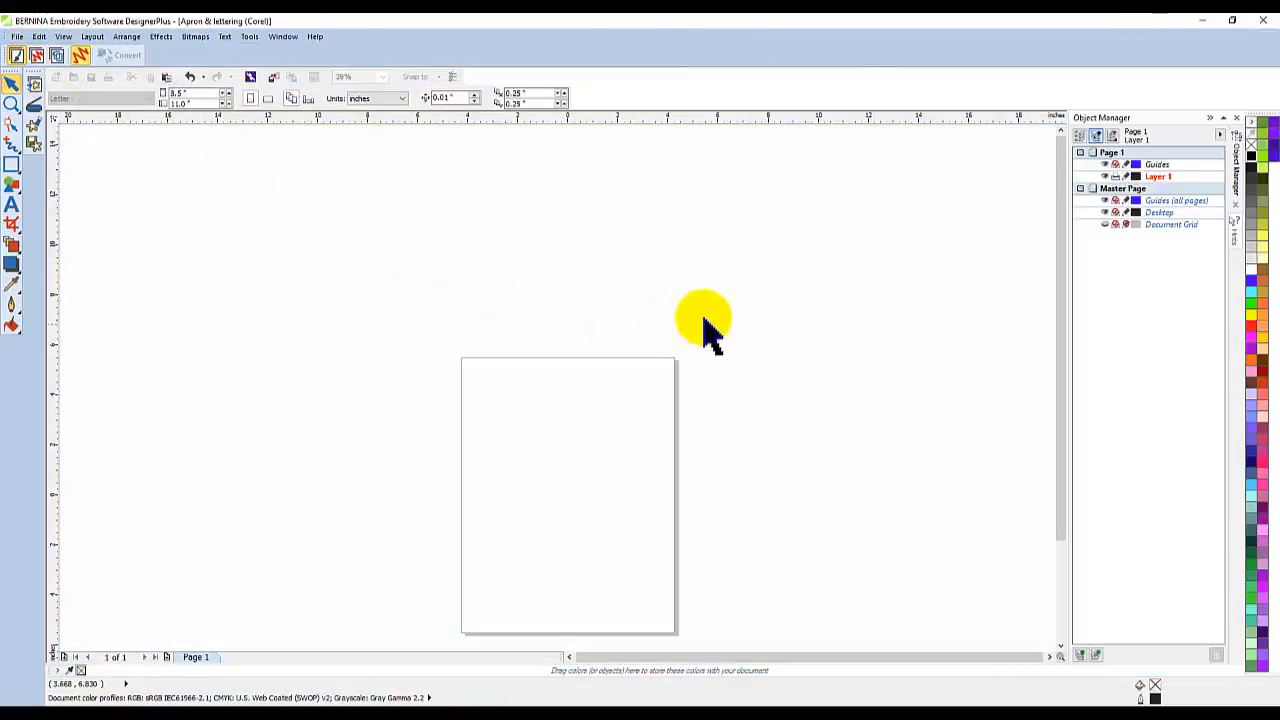
# Step: Import the scan pegapron001.jpg from the scans folder onto the blank artwork page
pyautogui.moveTo(1061, 197); pyautogui.dragTo(1061, 256)
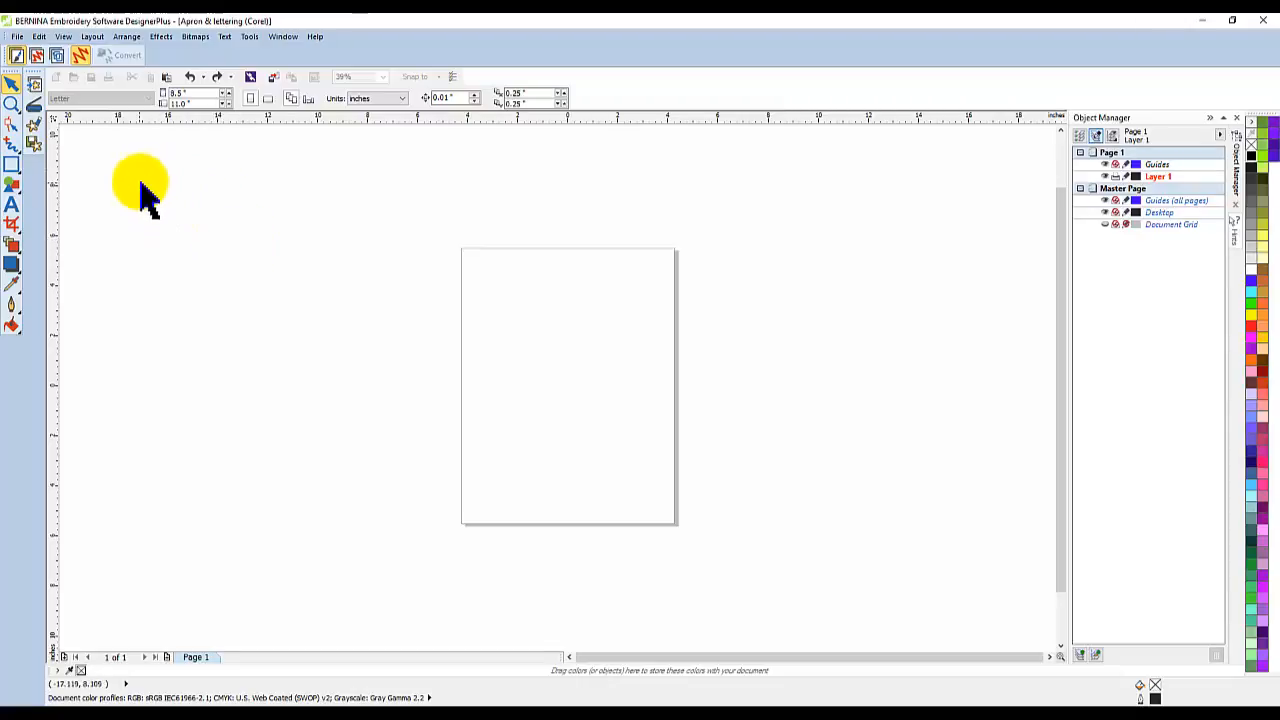
pyautogui.click(35, 85)
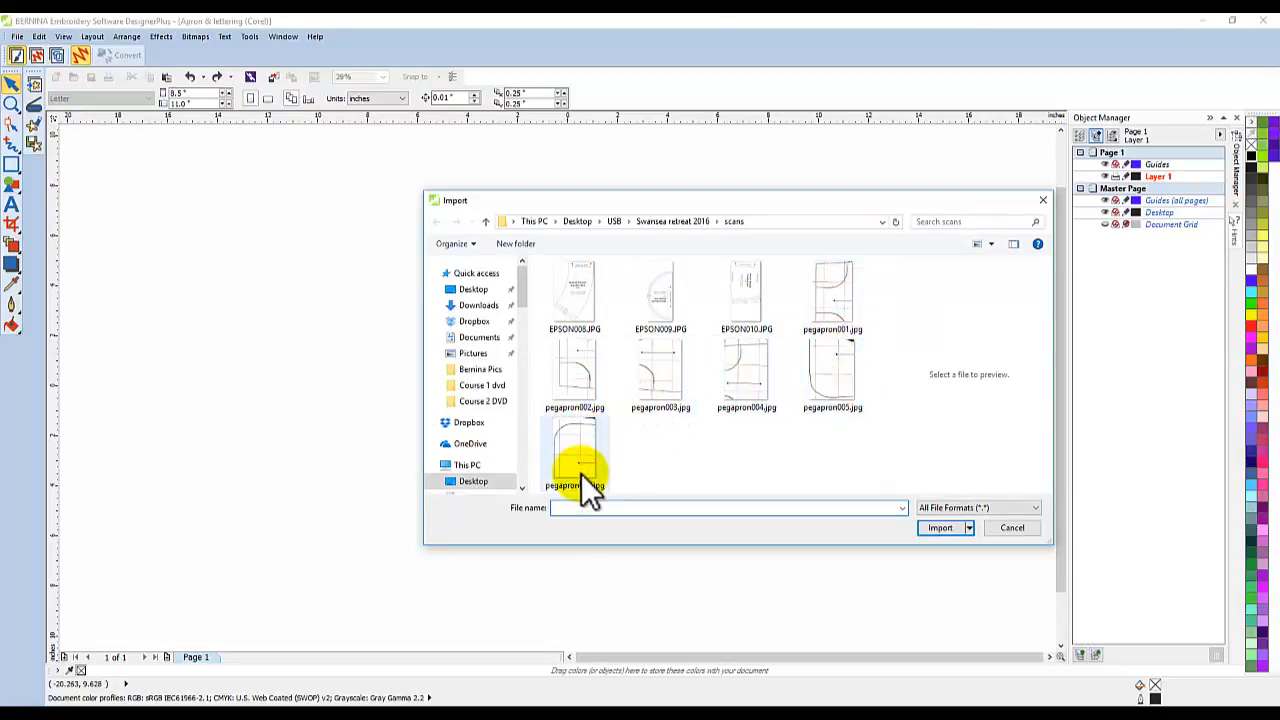
pyautogui.click(835, 302)
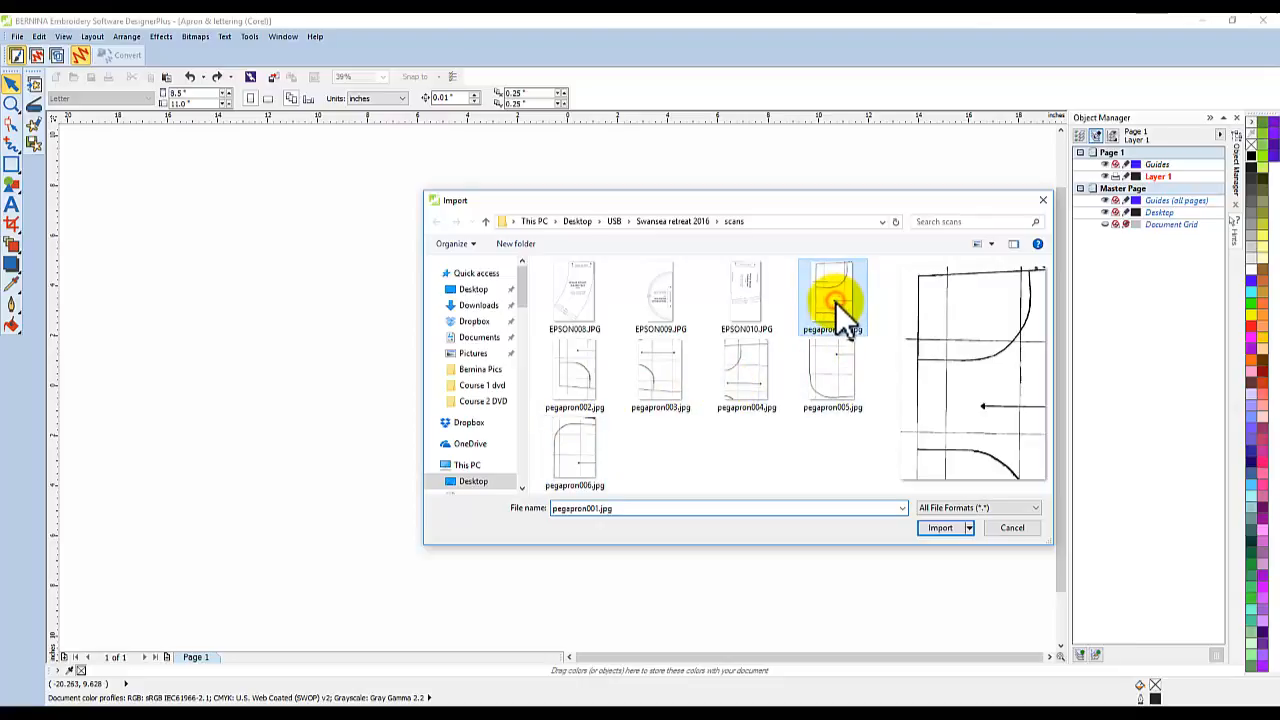
pyautogui.click(940, 528)
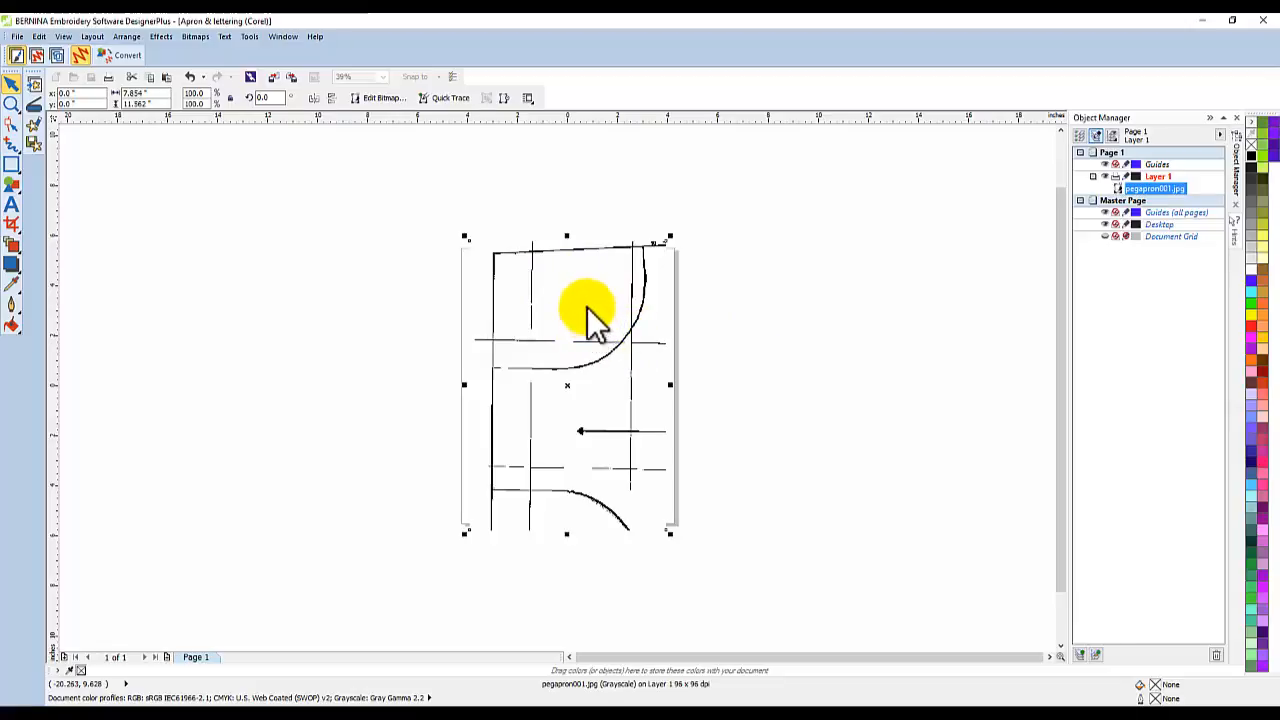
# Step: Open the imported pegapron001.jpg bitmap for editing in Corel PHOTO-PAINT and reposition its image window in the workspace
pyautogui.click(371, 99)
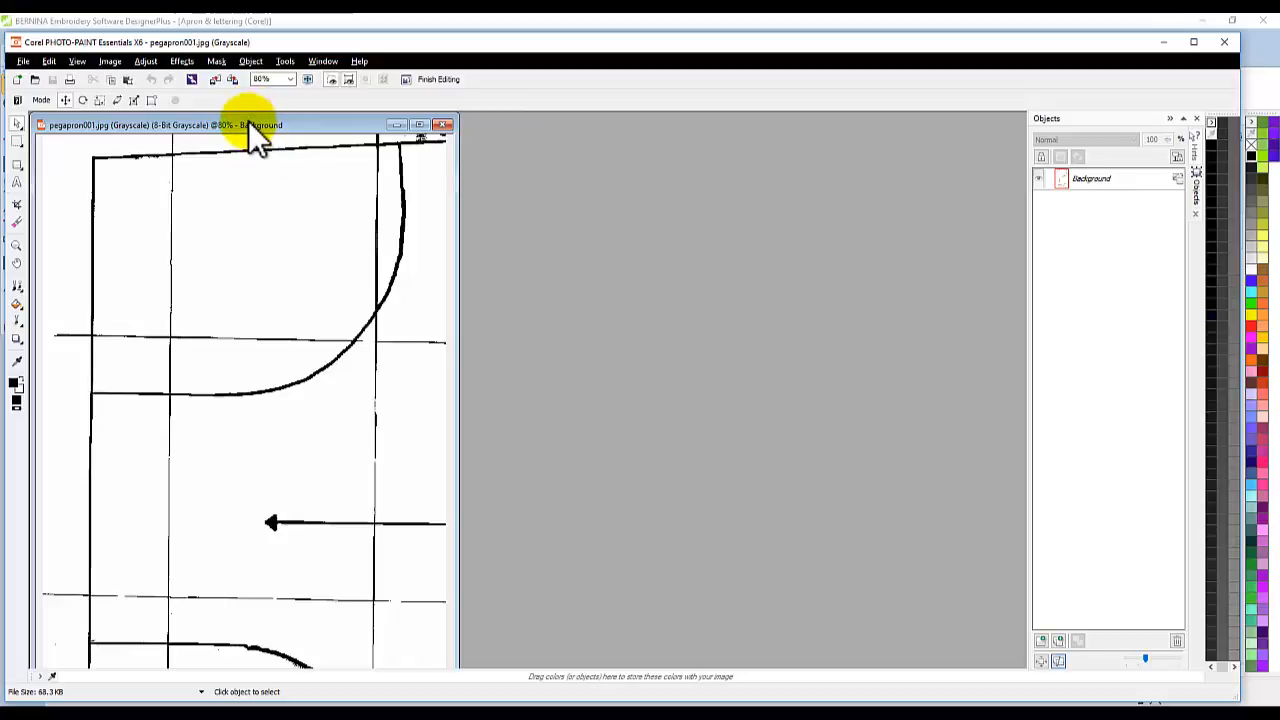
pyautogui.moveTo(248, 120); pyautogui.dragTo(805, 124)
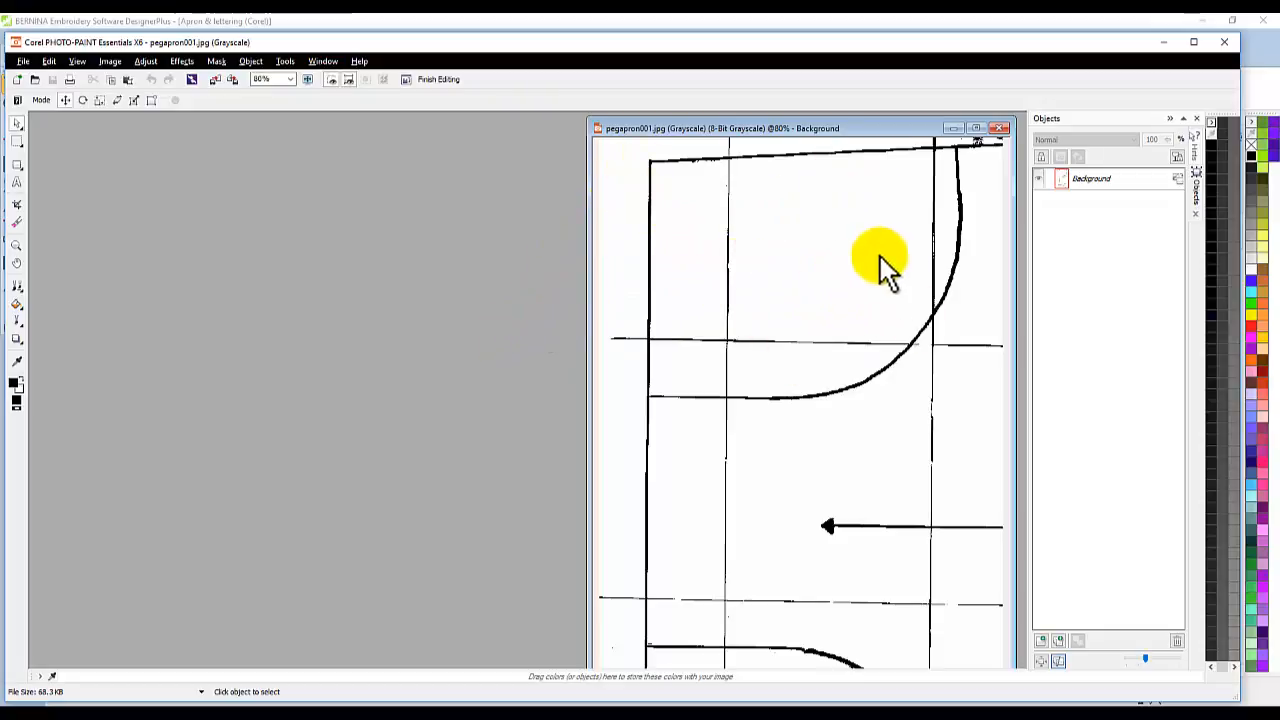
pyautogui.scroll(3, 812, 289)
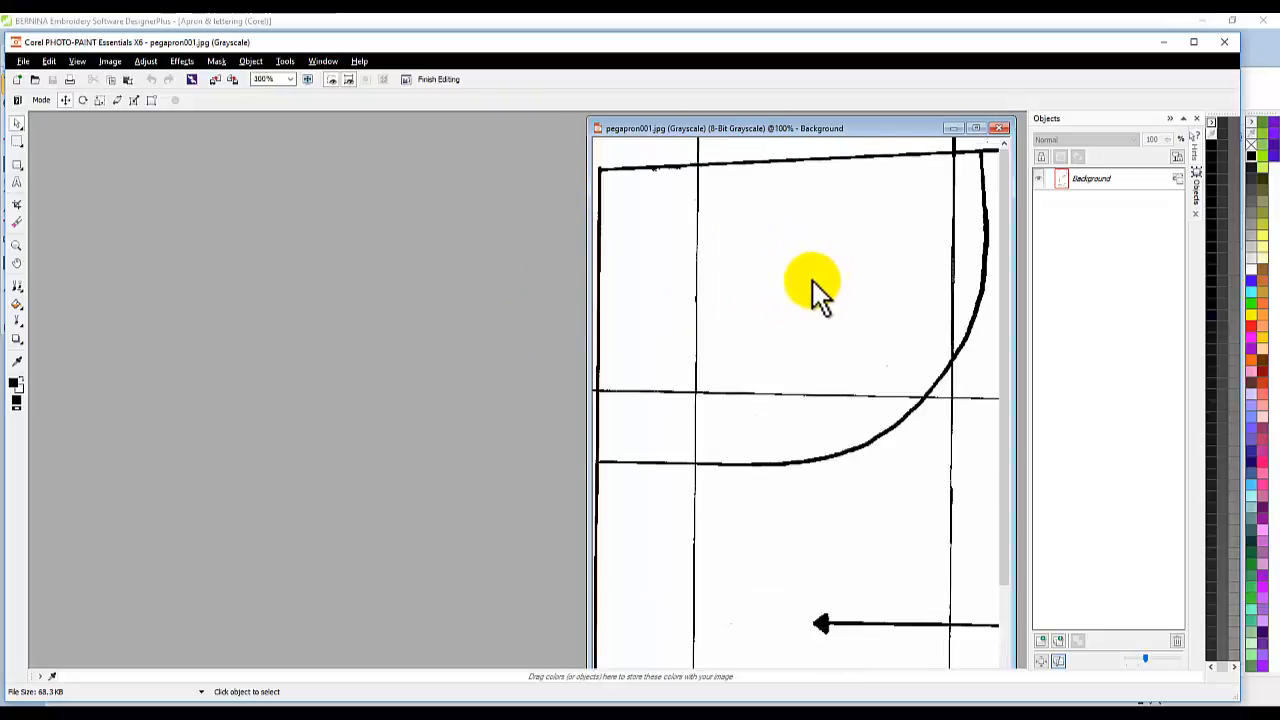
pyautogui.scroll(-6, 812, 289)
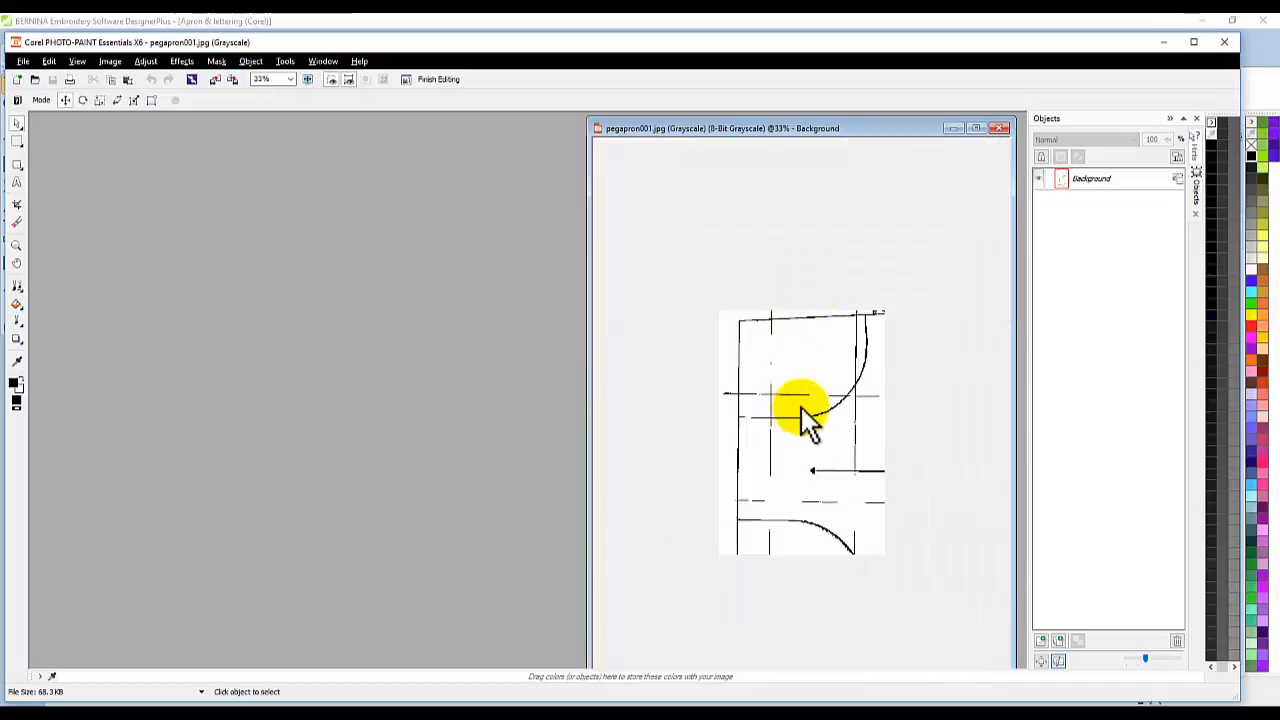
pyautogui.scroll(2, 805, 415)
pyautogui.scroll(-2, 805, 415)
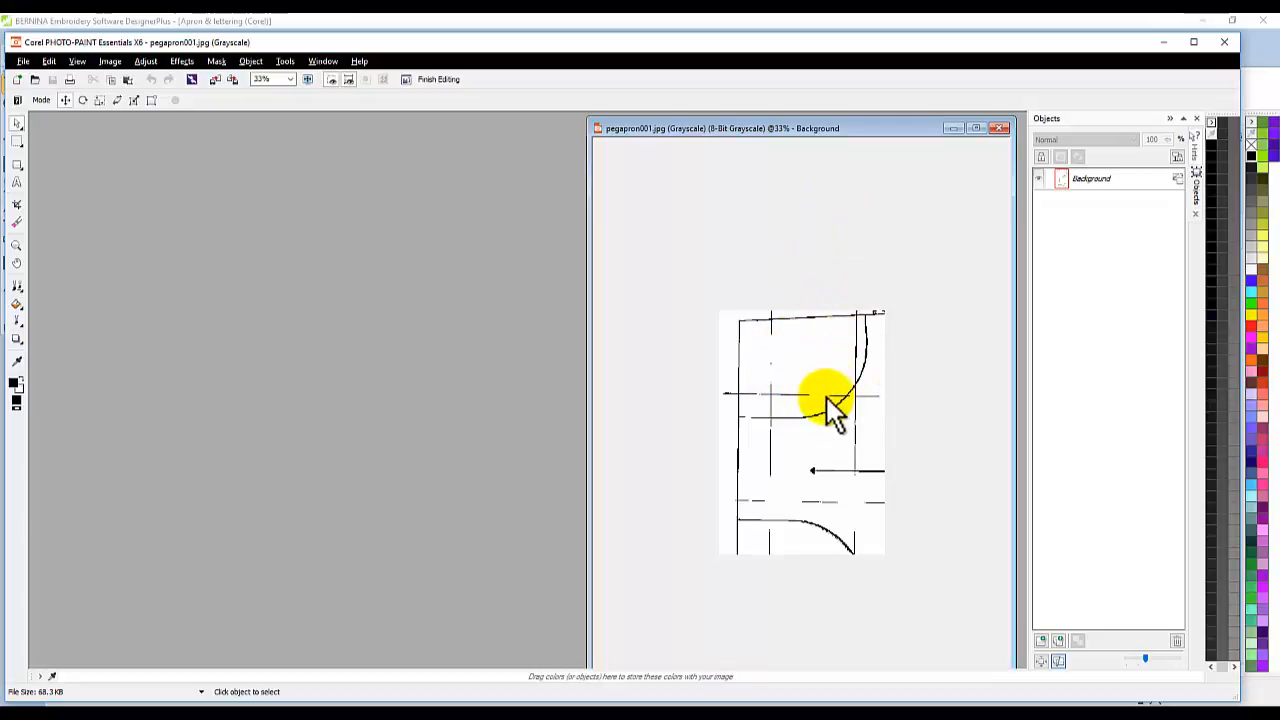
pyautogui.scroll(1, 822, 400)
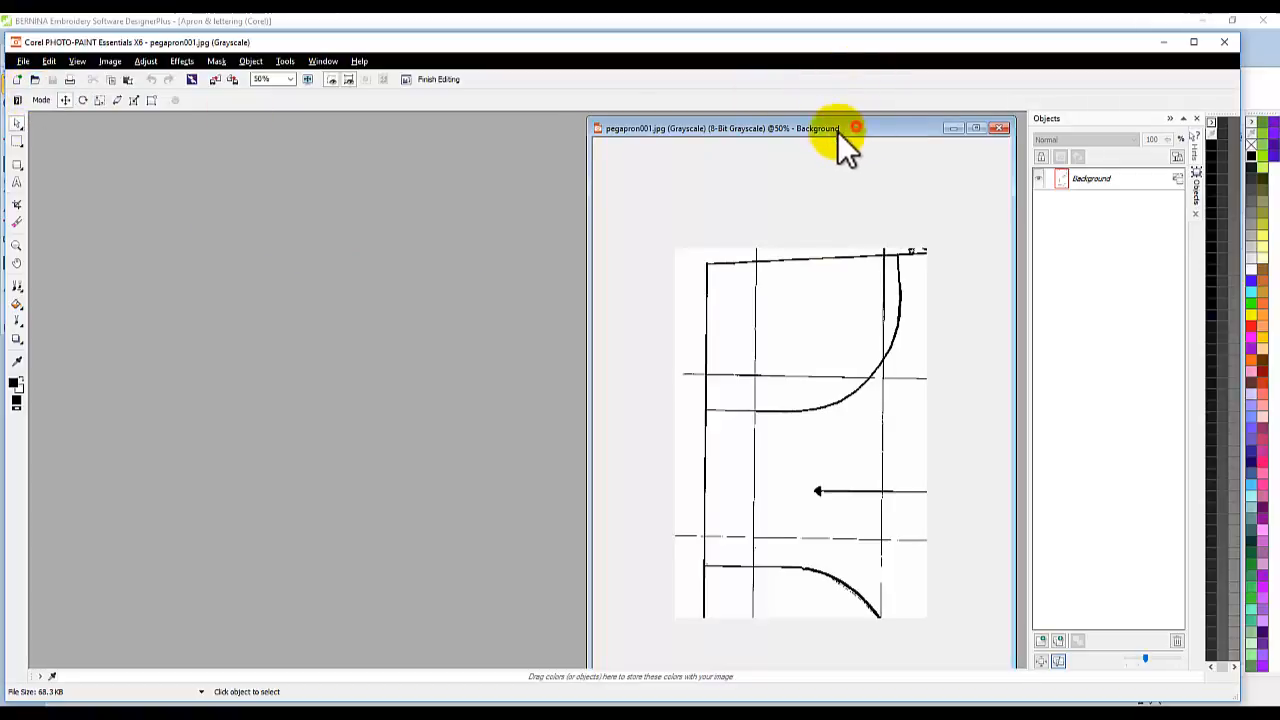
pyautogui.moveTo(837, 131); pyautogui.dragTo(641, 128)
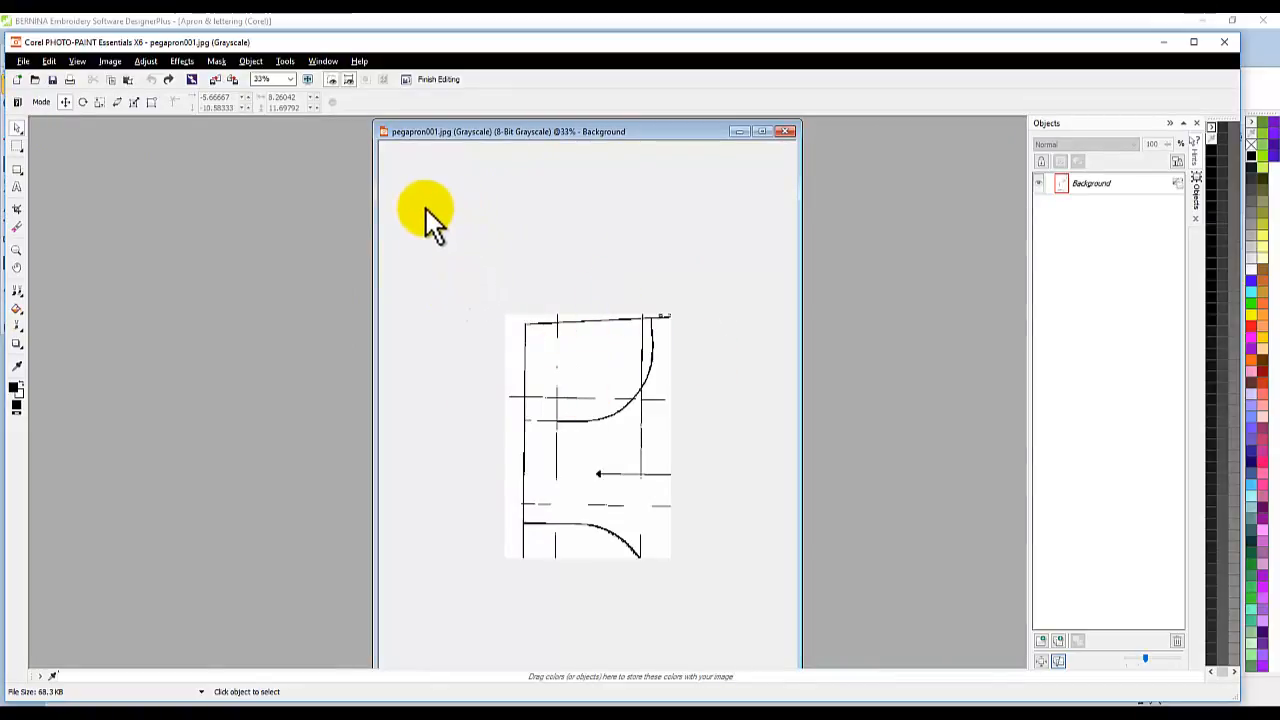
# Step: Import the second scan, pegapron002.jpg, into the pegapron001.jpg image as a separate object
pyautogui.click(22, 62)
pyautogui.click(46, 257)
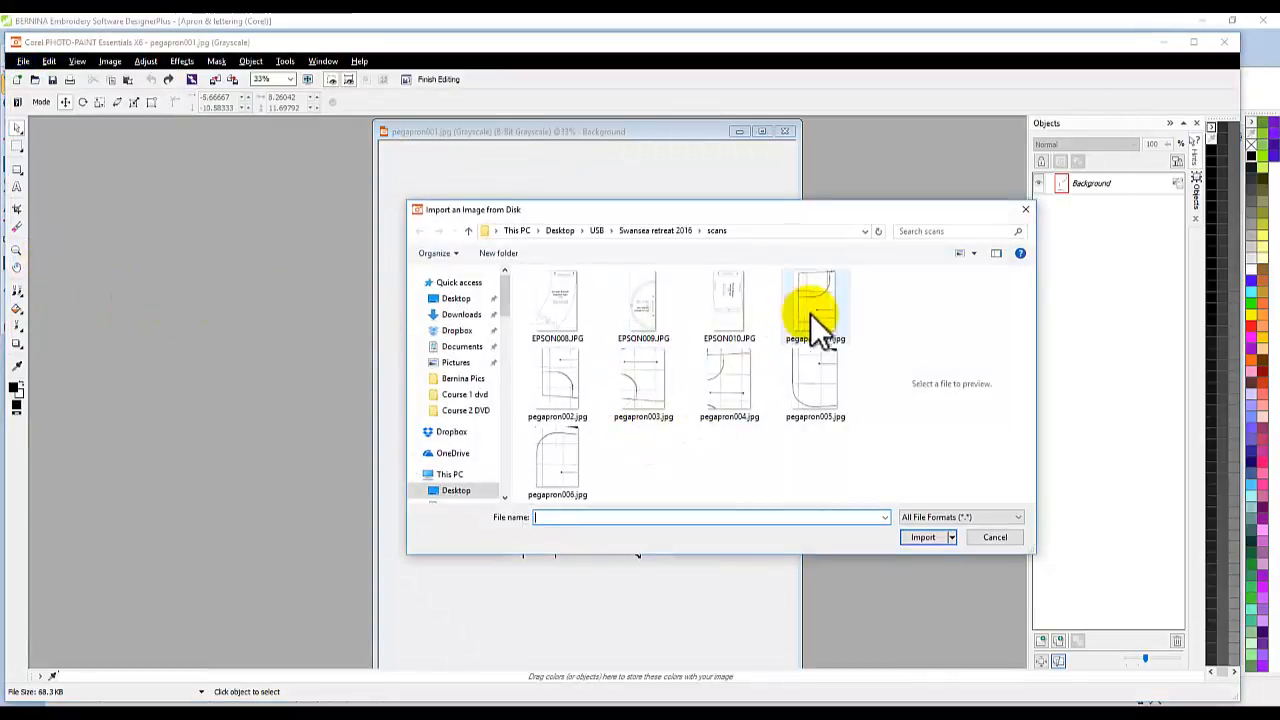
pyautogui.click(550, 386)
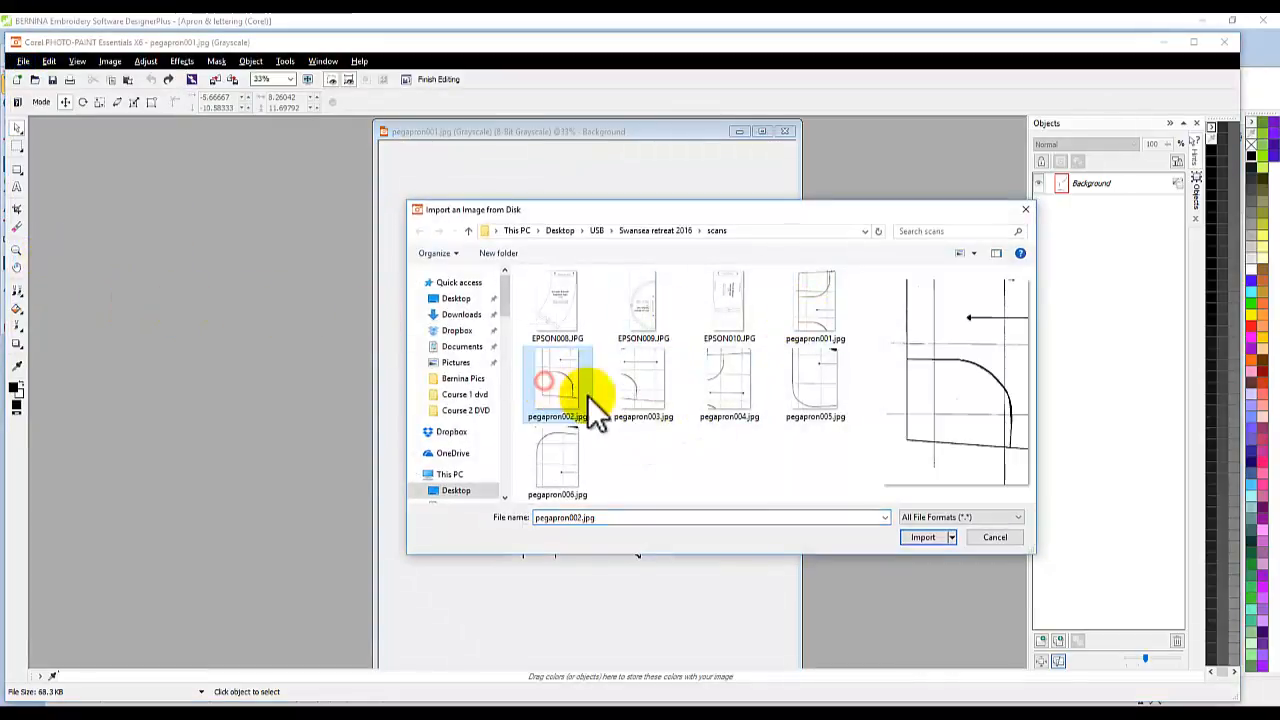
pyautogui.click(928, 537)
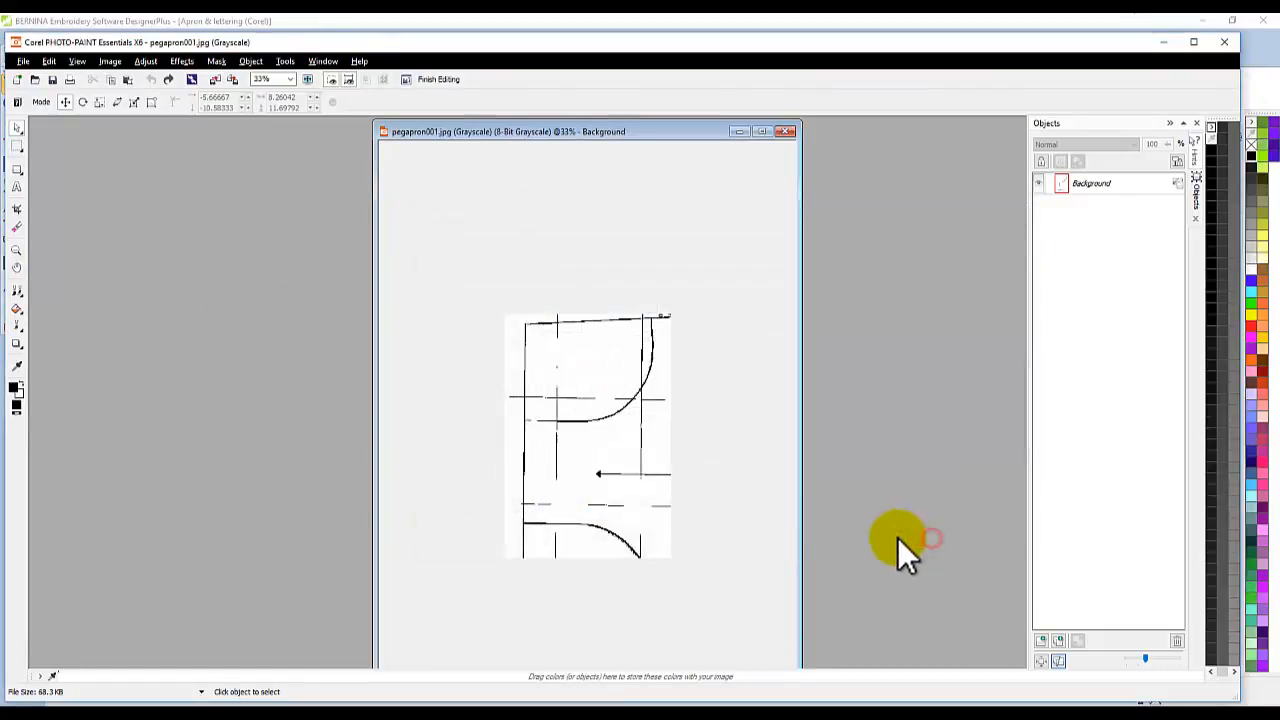
pyautogui.click(523, 339)
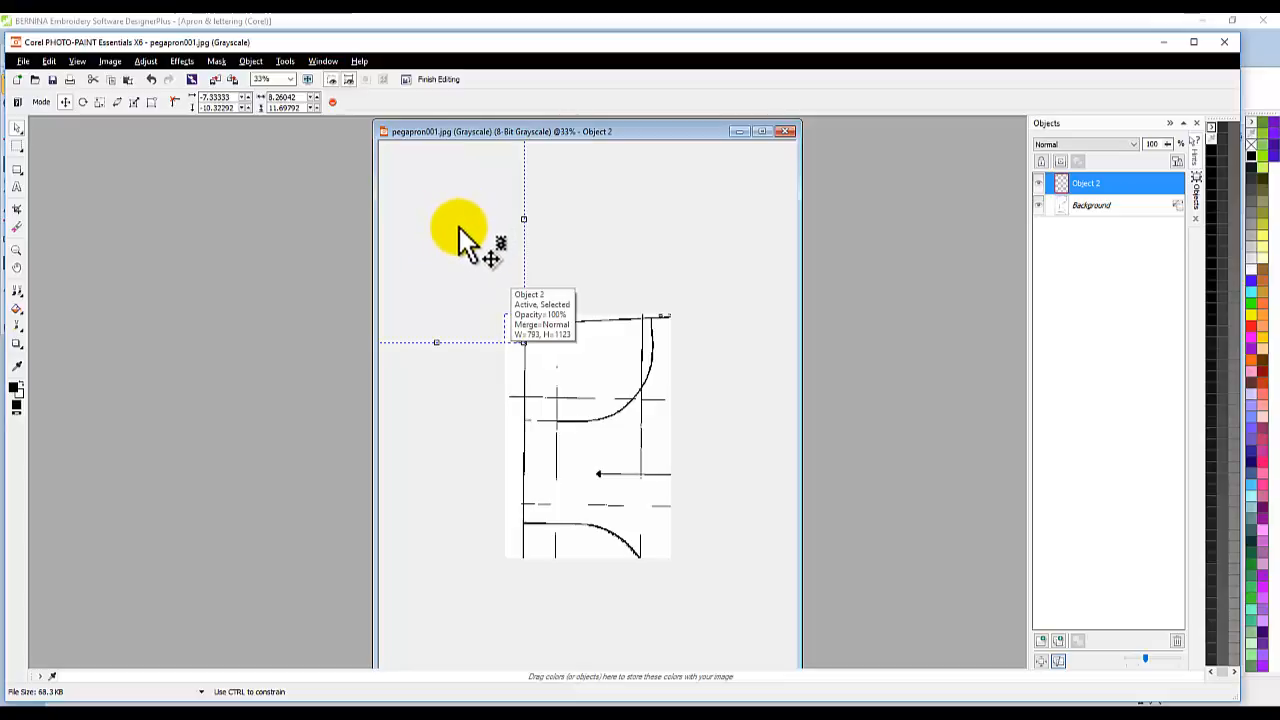
# Step: Try to position the second scan over the lower part of the first so their pattern lines match
pyautogui.moveTo(461, 223); pyautogui.dragTo(618, 358)
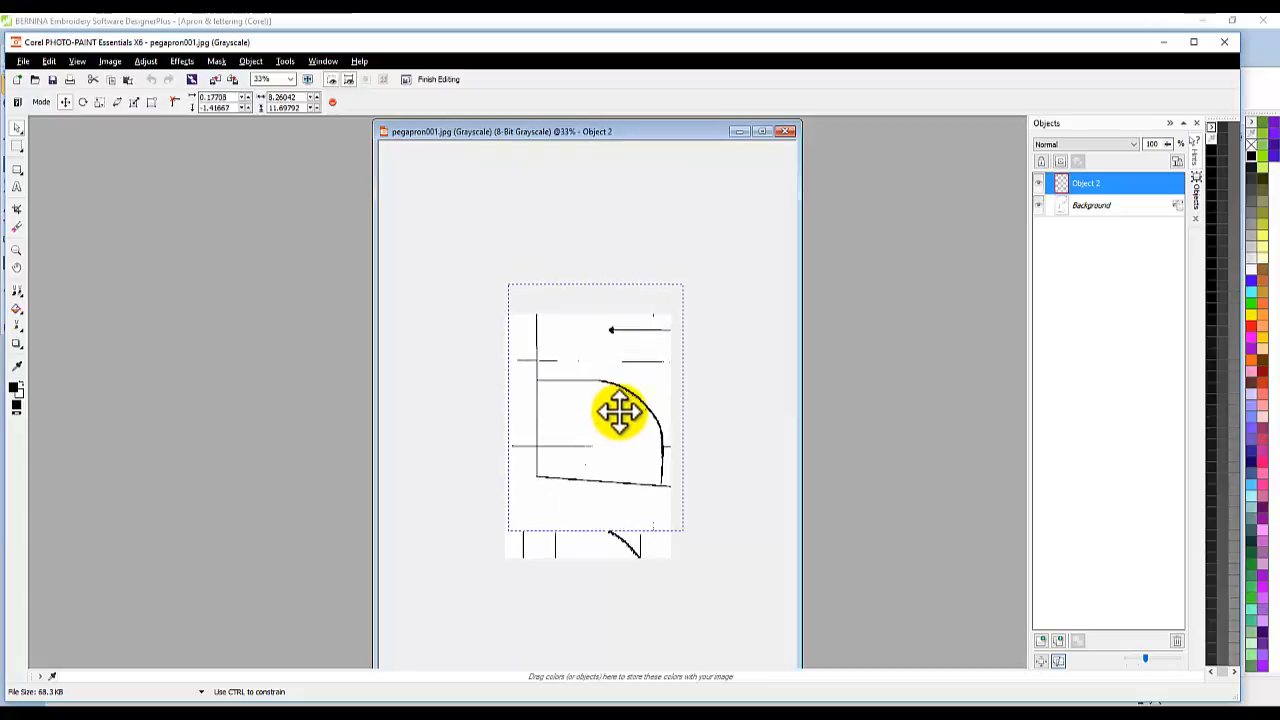
pyautogui.moveTo(616, 509); pyautogui.dragTo(607, 585)
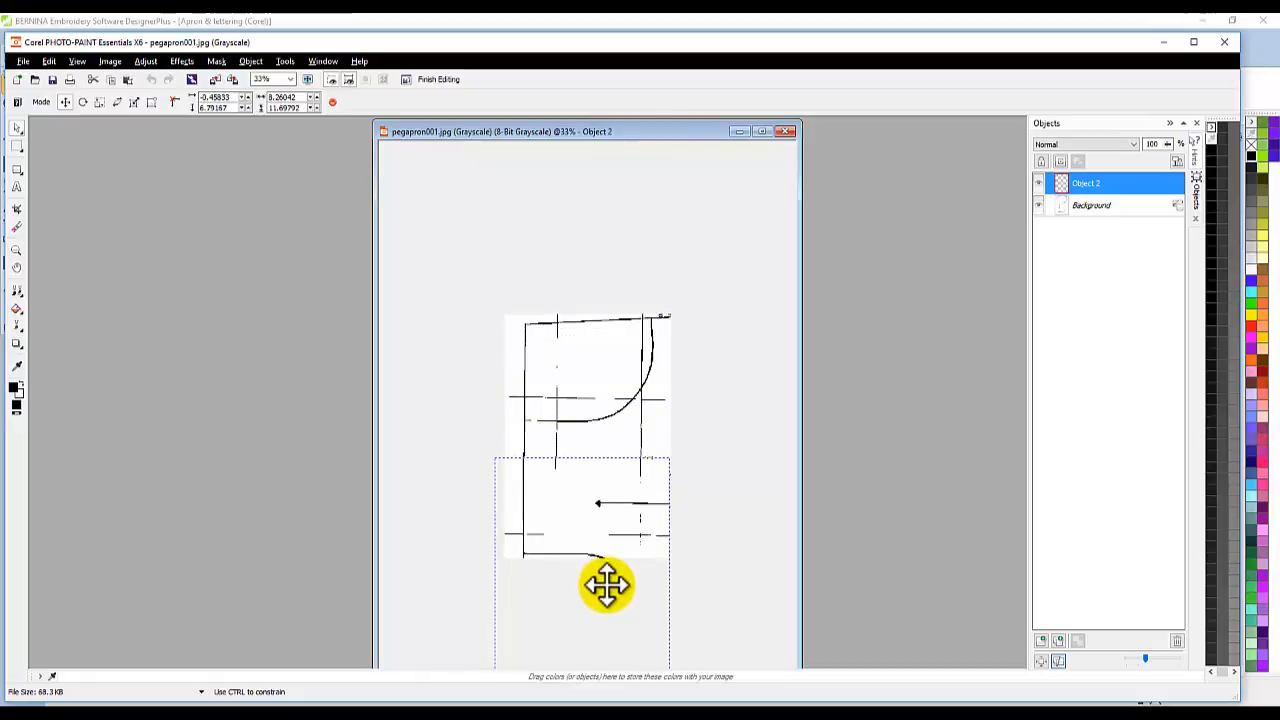
pyautogui.moveTo(608, 585); pyautogui.dragTo(623, 563)
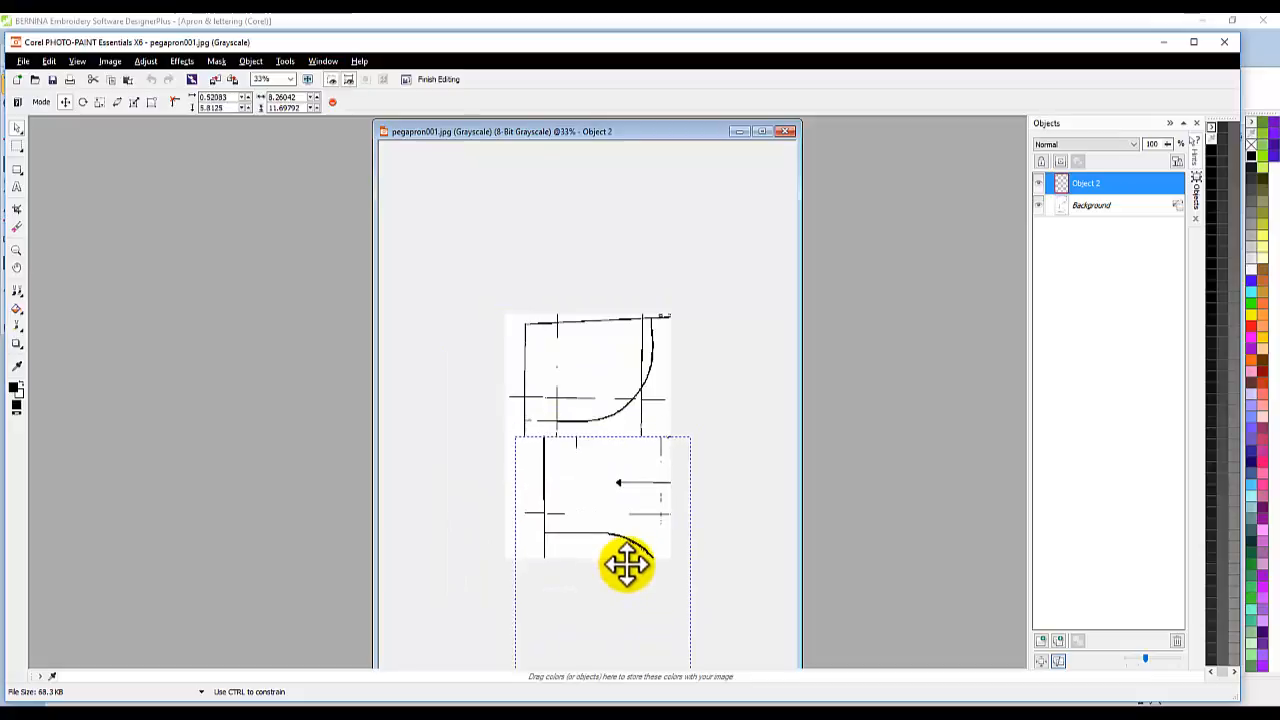
pyautogui.scroll(-1, 614, 465)
pyautogui.scroll(-2, 612, 463)
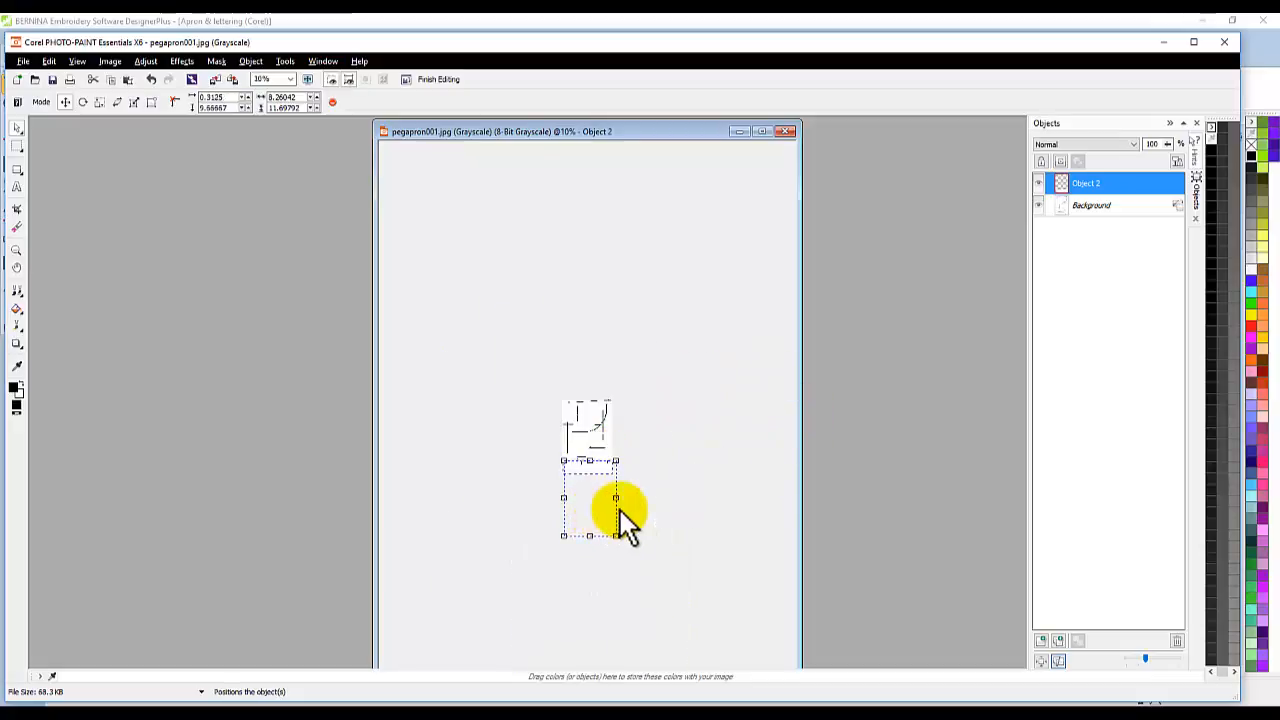
pyautogui.scroll(2, 602, 480)
pyautogui.scroll(2, 596, 526)
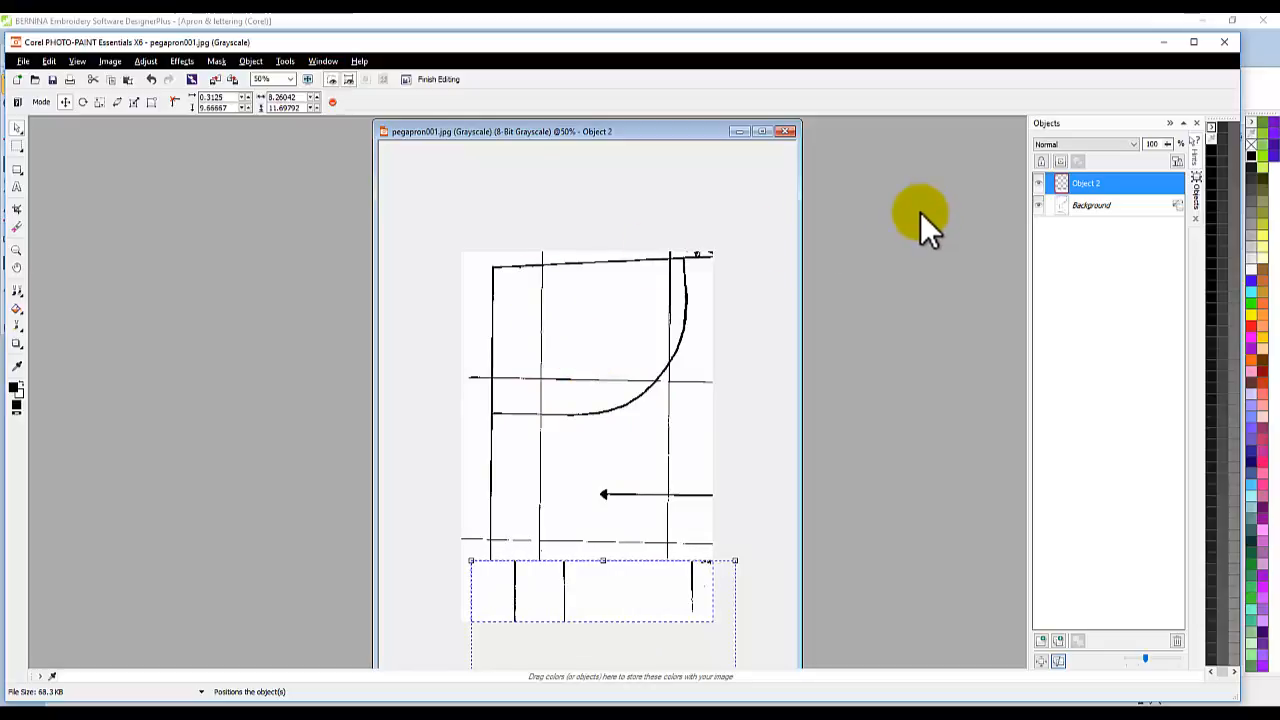
# Step: Undo the moves and the import of the second scan
pyautogui.click(150, 78)
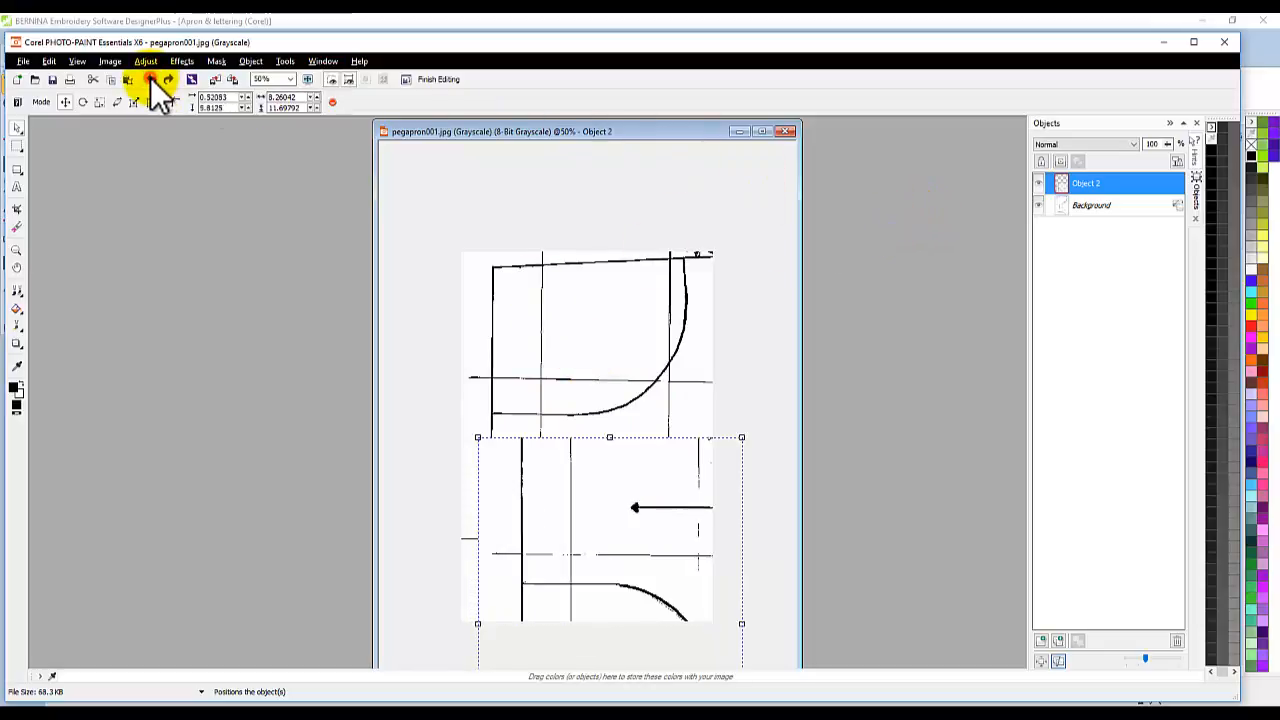
pyautogui.click(150, 78)
pyautogui.click(150, 78)
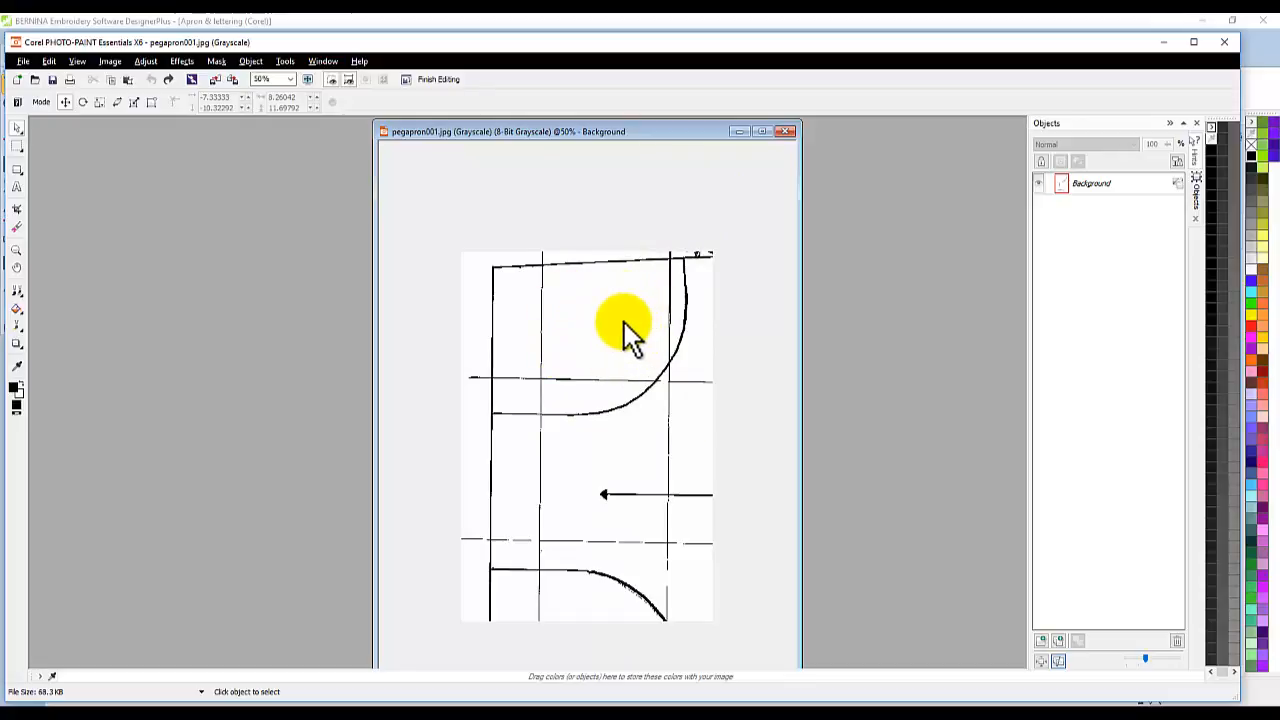
# Step: Move the pegapron001.jpg window aside and start a new image named "peg apron pattern"
pyautogui.moveTo(680, 132); pyautogui.dragTo(881, 134)
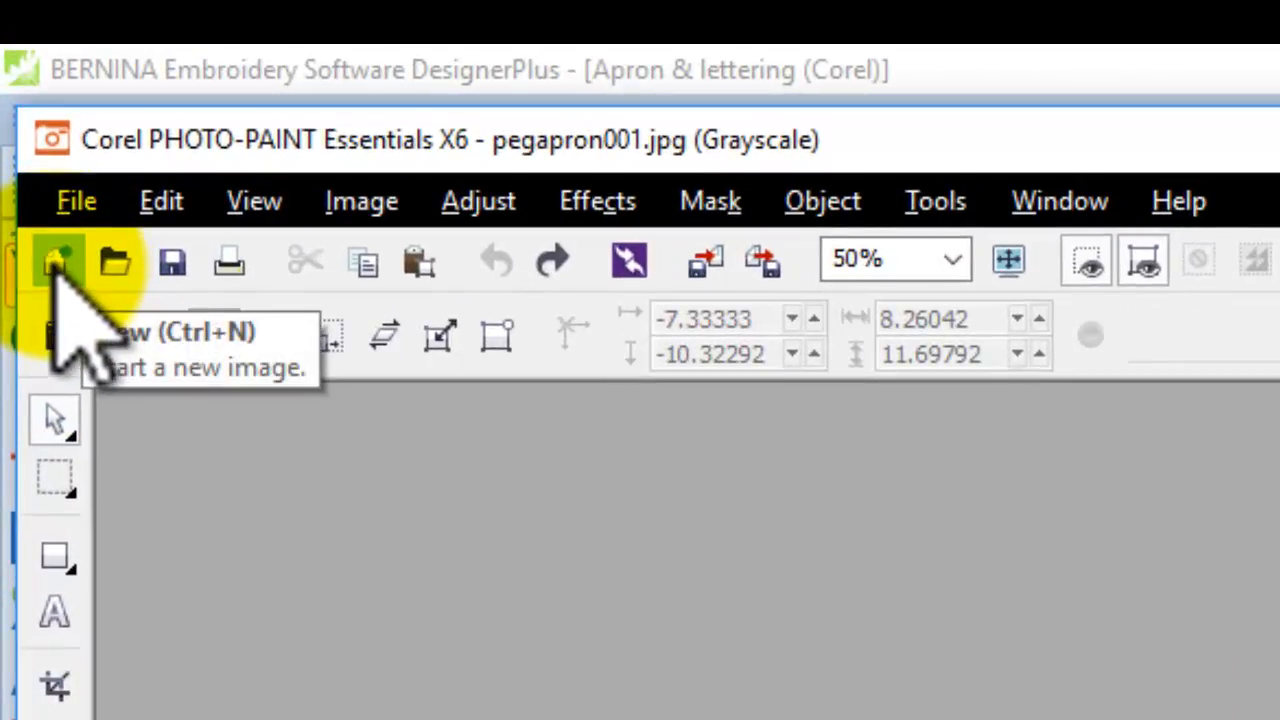
pyautogui.click(55, 262)
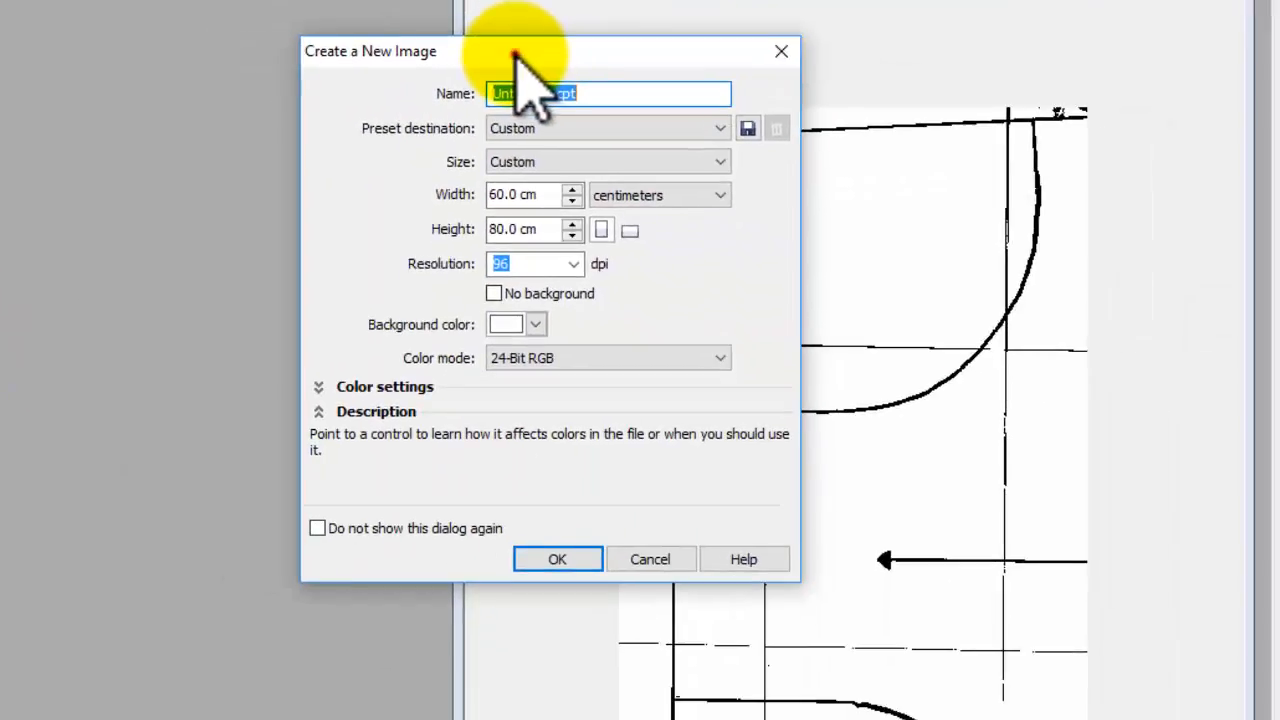
pyautogui.moveTo(1122, 321); pyautogui.dragTo(587, 268)
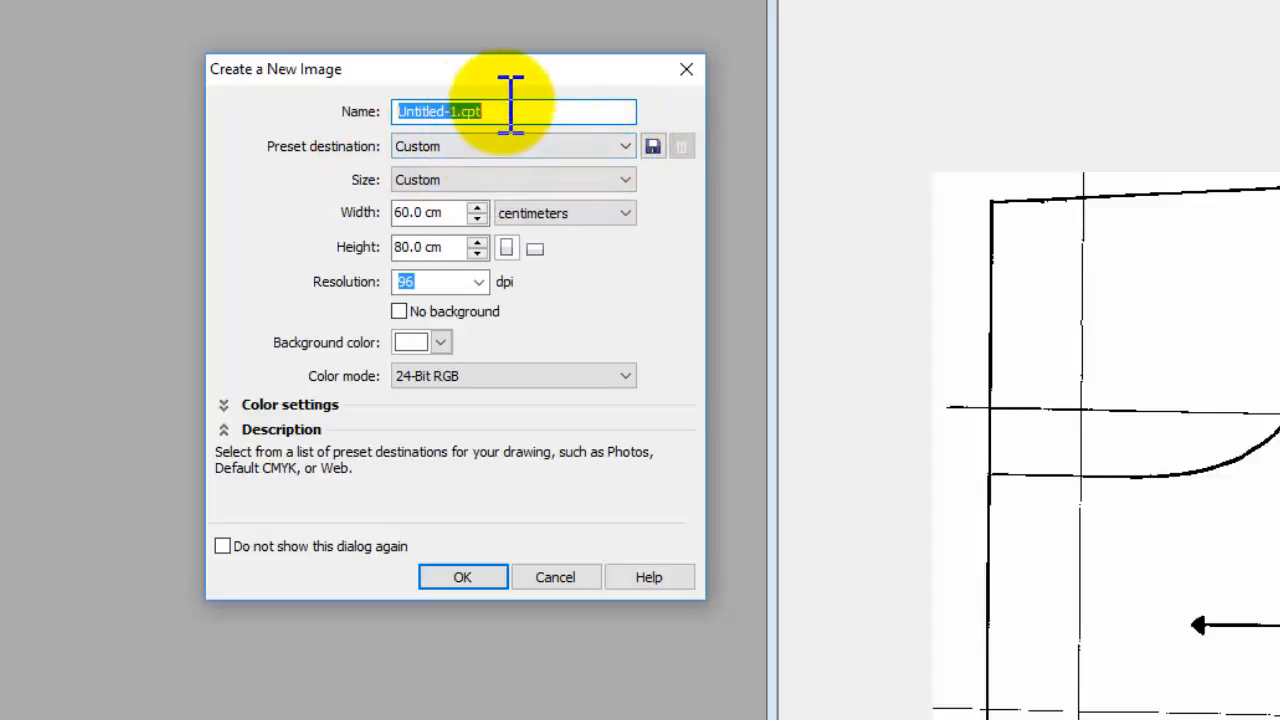
pyautogui.moveTo(502, 104); pyautogui.dragTo(388, 112)
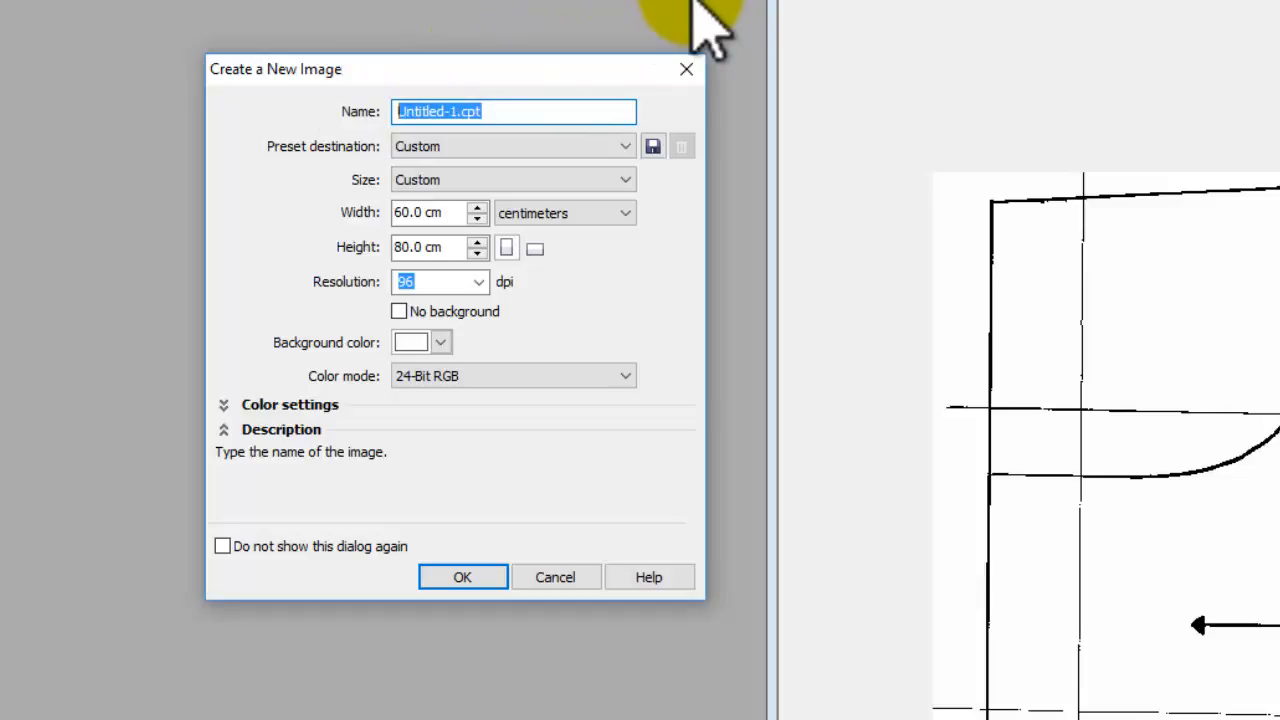
pyautogui.write('peg apron pattern')
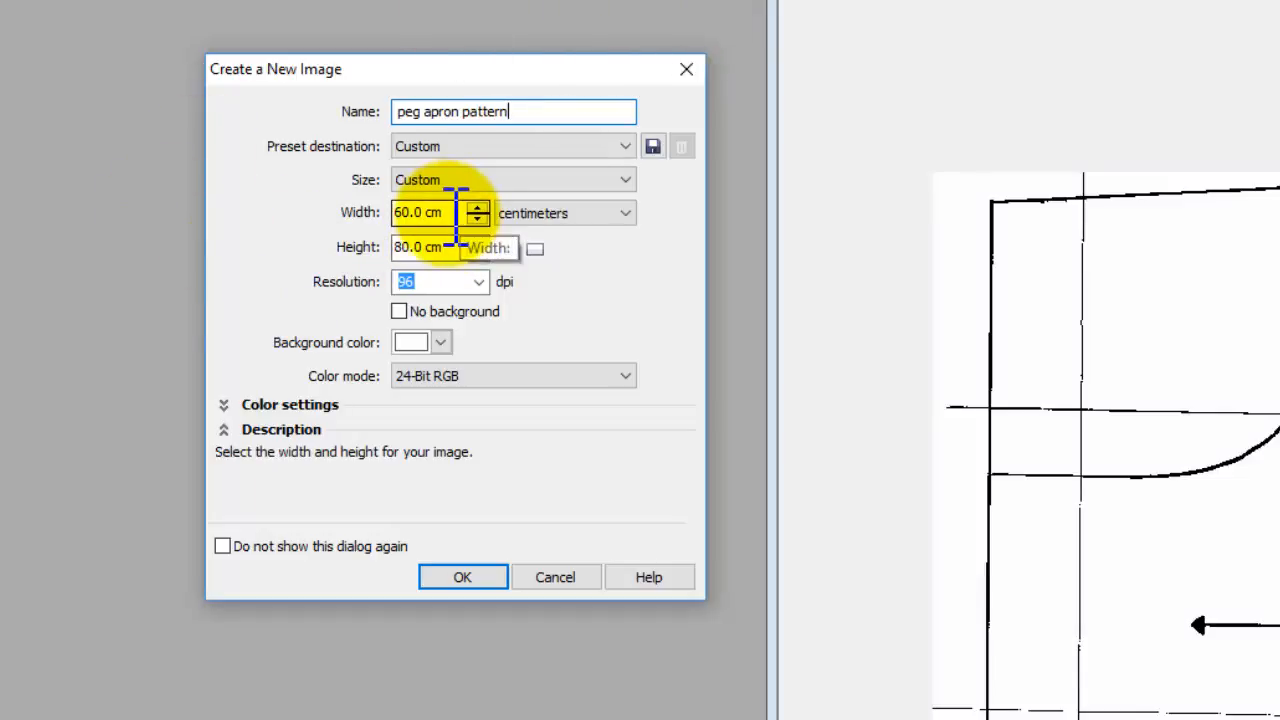
# Step: Set the new image's size to 70 cm wide by 85 cm high, create it and place its window beside the scan
pyautogui.moveTo(458, 212); pyautogui.dragTo(335, 214)
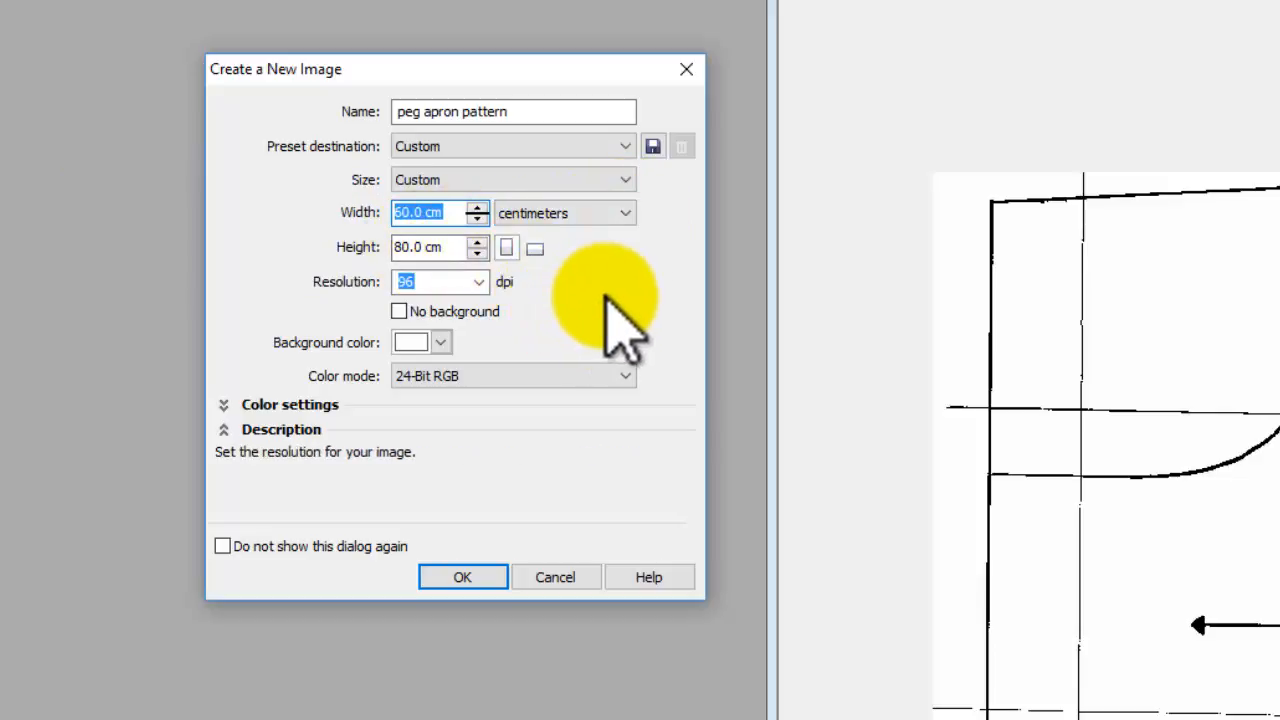
pyautogui.write('0')
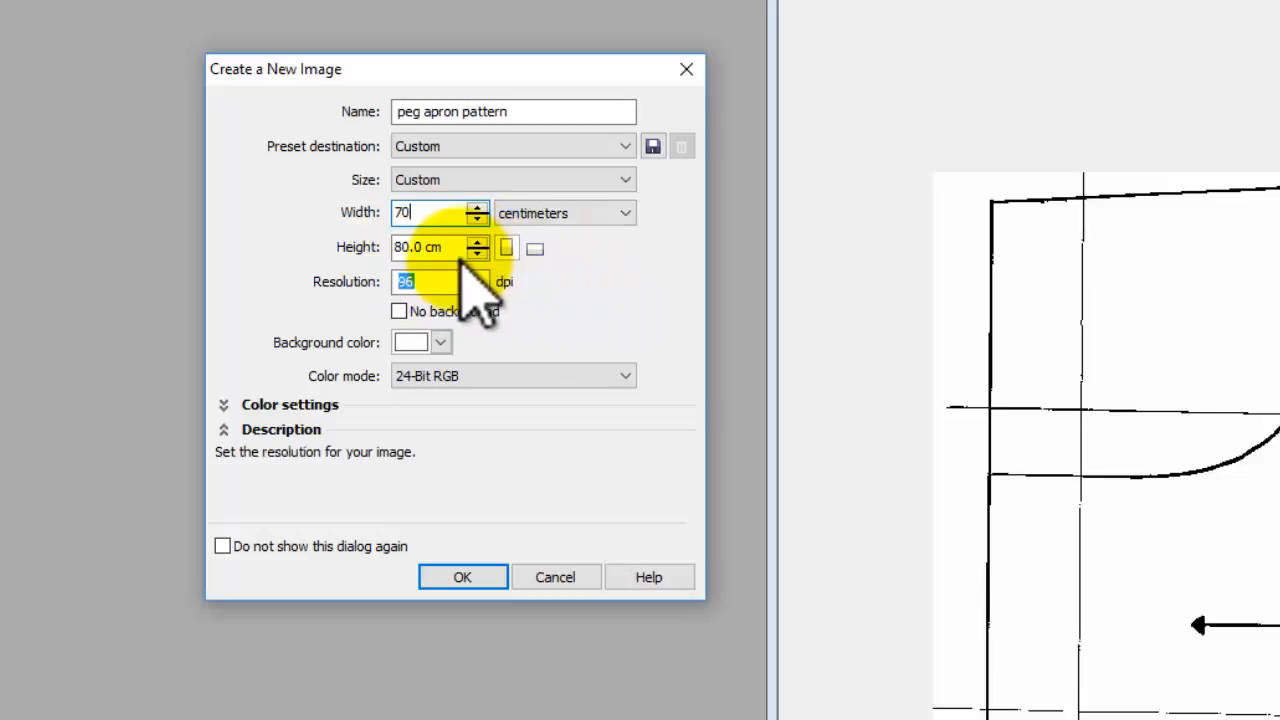
pyautogui.press('Tab')
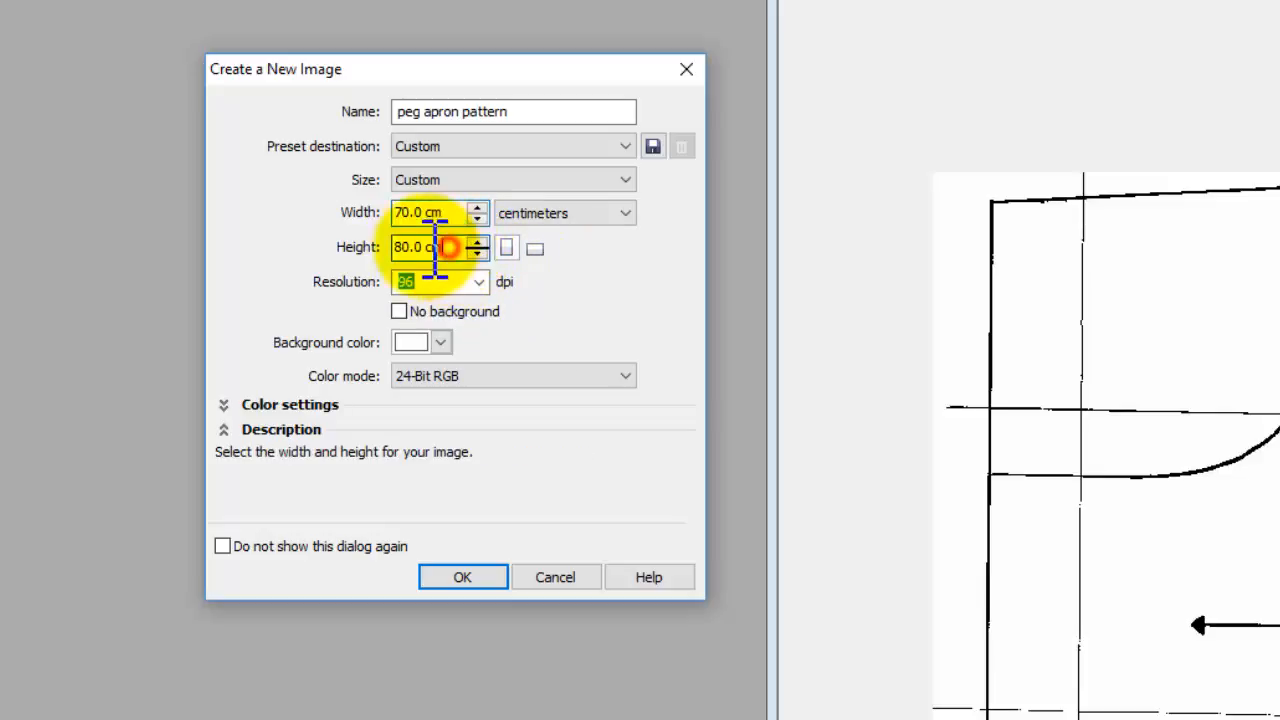
pyautogui.write('8')
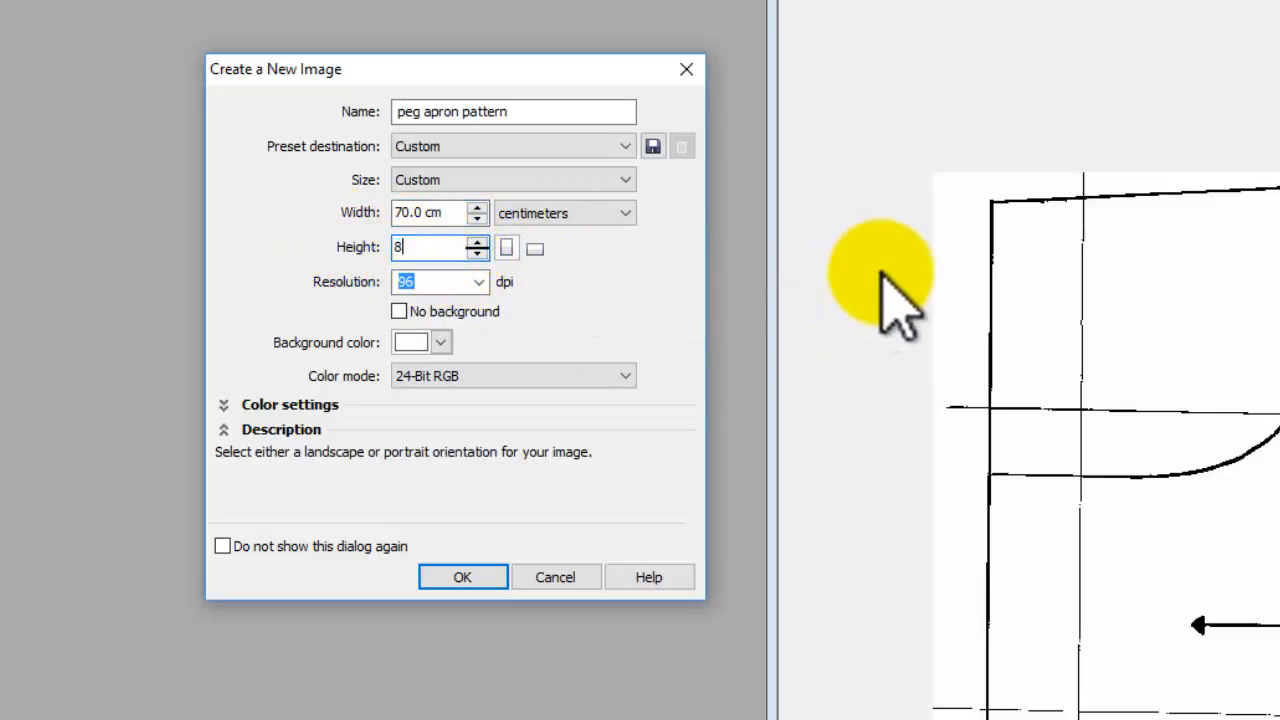
pyautogui.write('5')
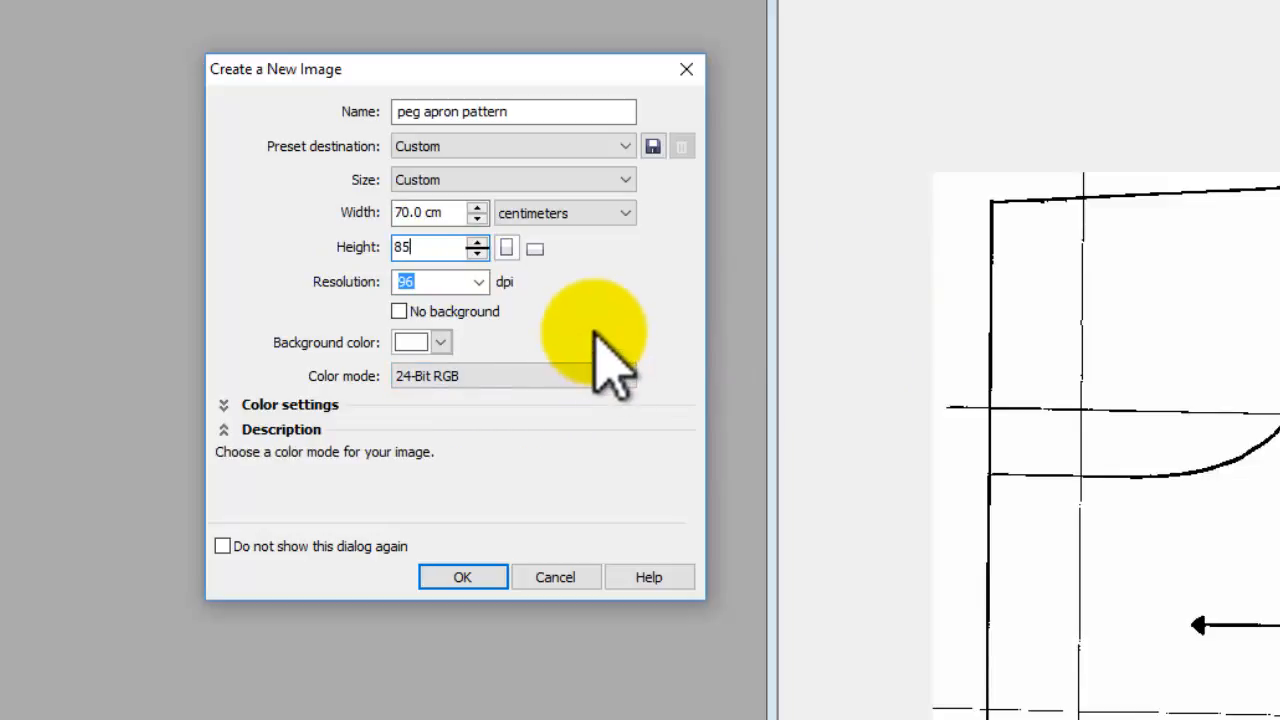
pyautogui.press('Tab')
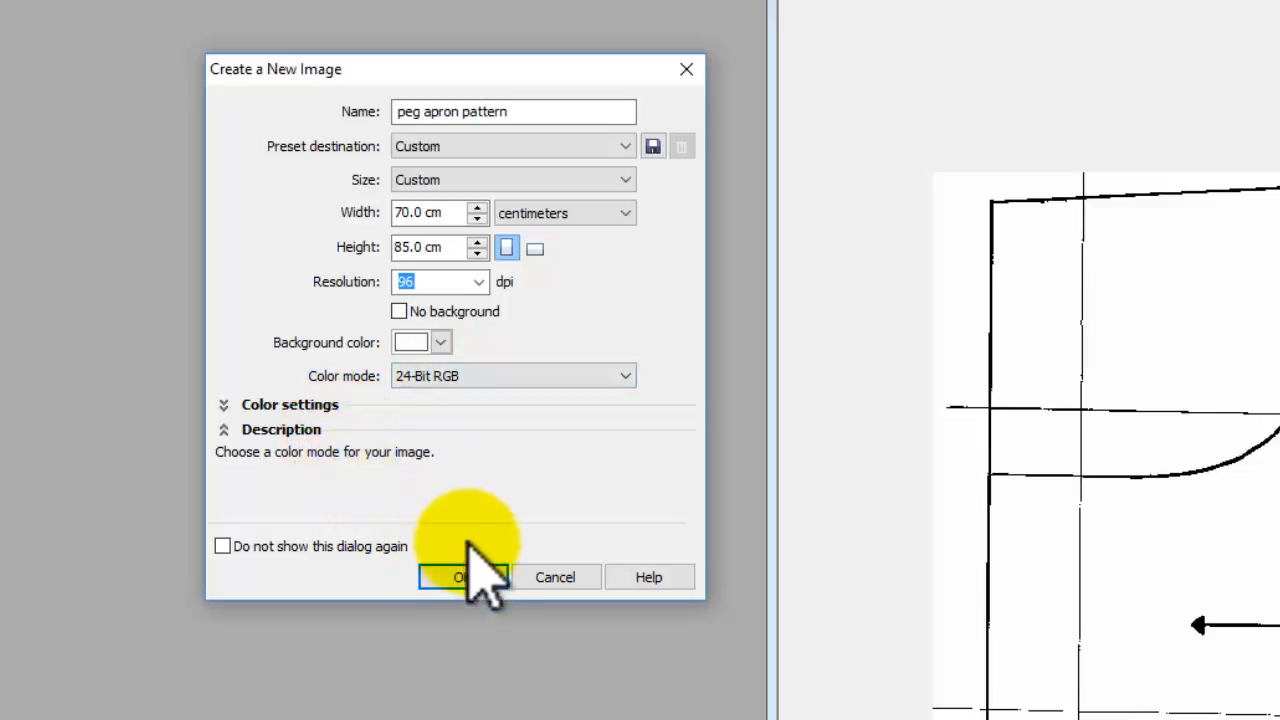
pyautogui.click(462, 578)
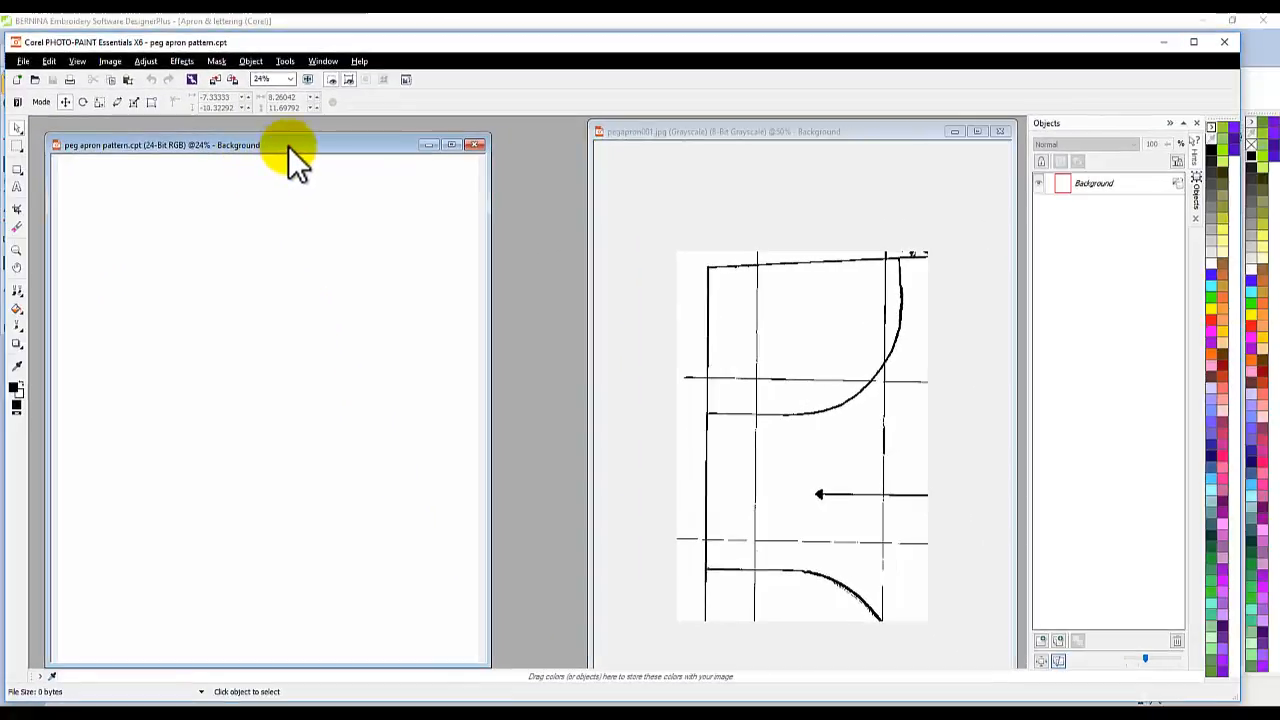
pyautogui.moveTo(288, 146); pyautogui.dragTo(337, 141)
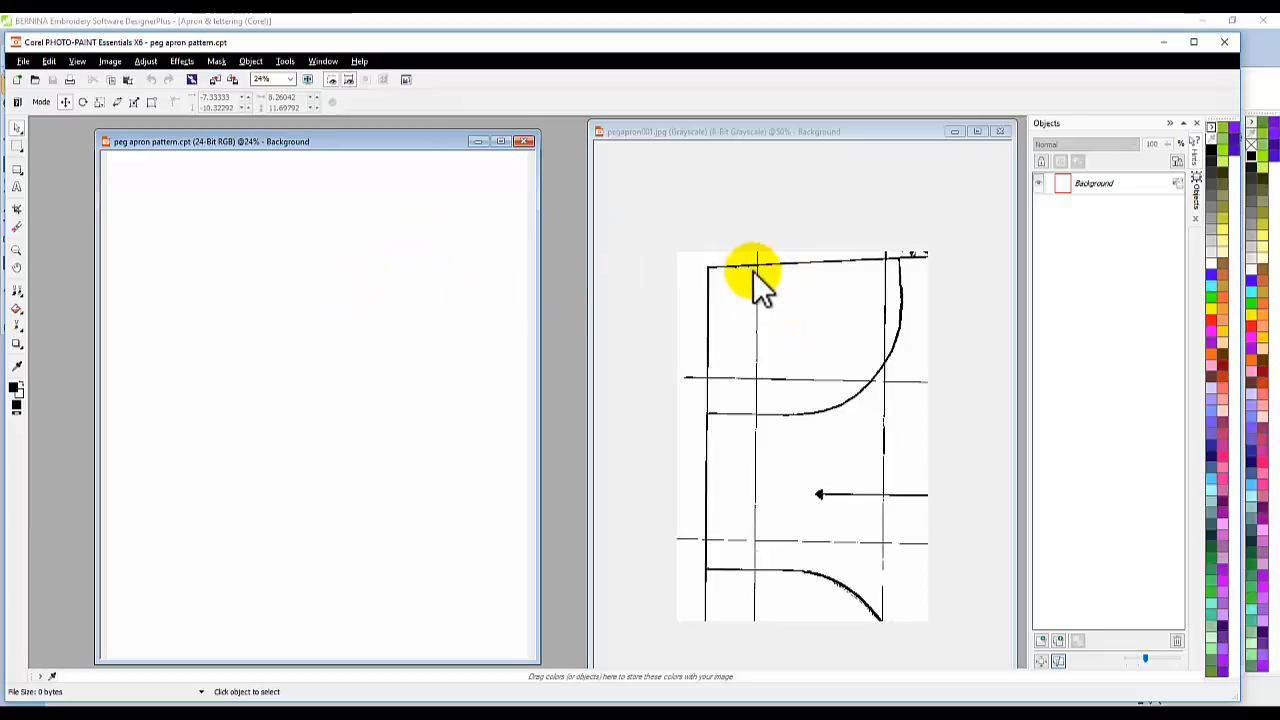
# Step: Try copying the whole pegapron001.jpg scan with its background into the peg apron pattern image, and delete the pasted object
pyautogui.click(795, 129)
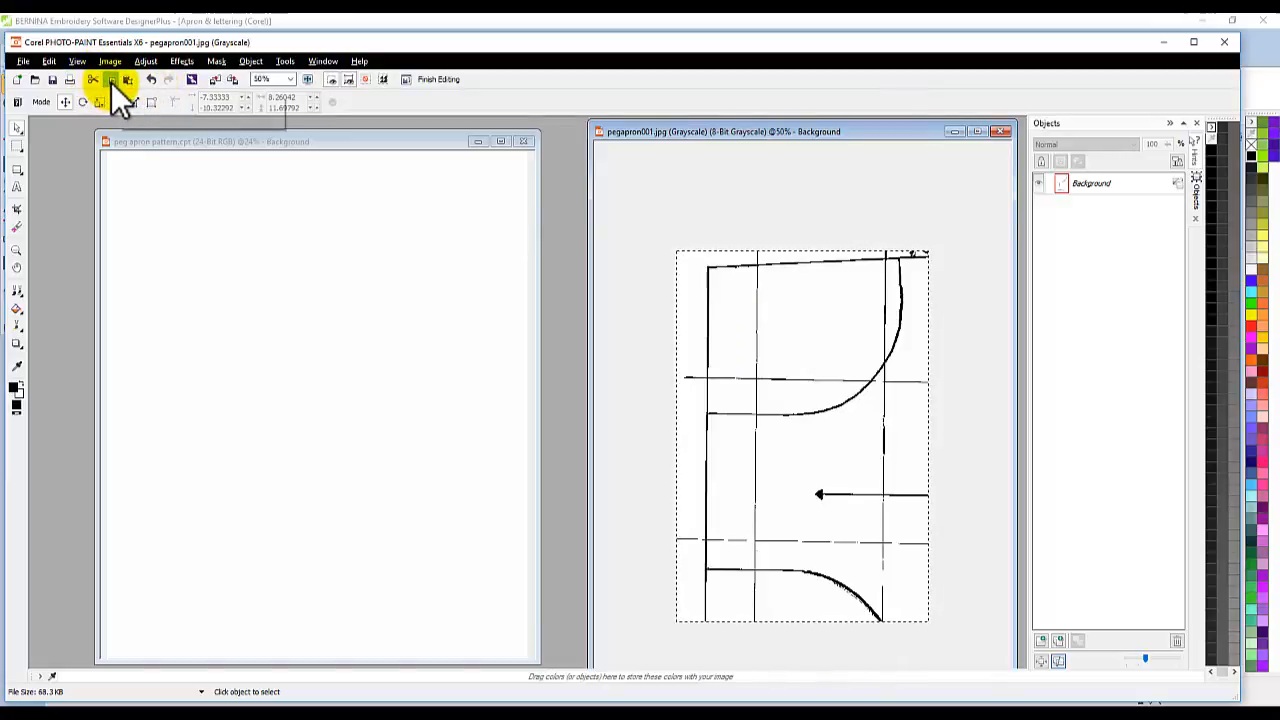
pyautogui.click(111, 80)
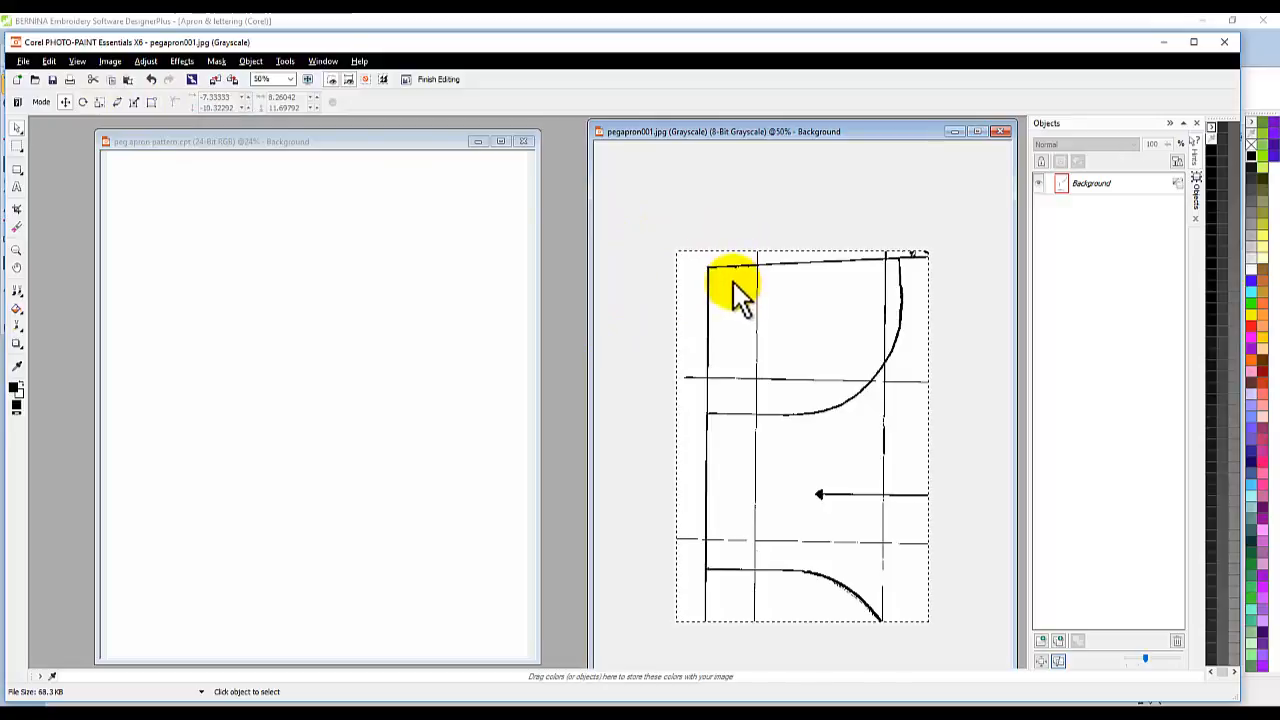
pyautogui.click(272, 142)
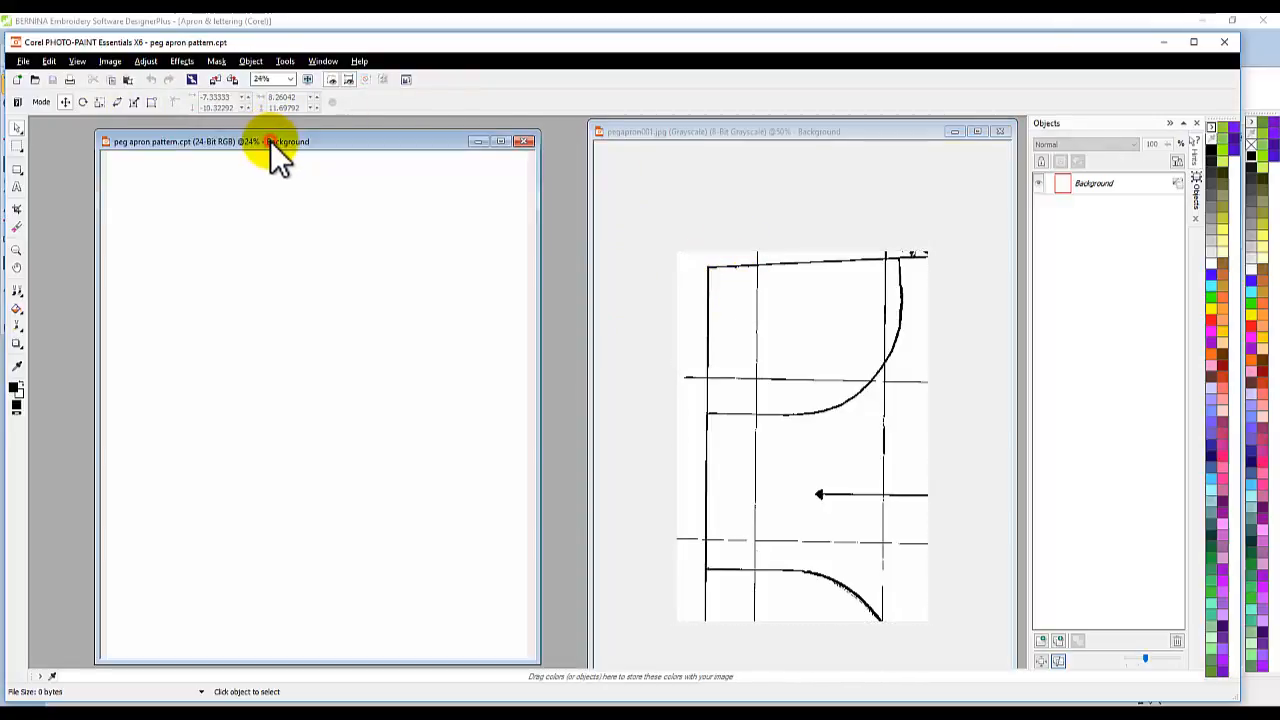
pyautogui.click(126, 79)
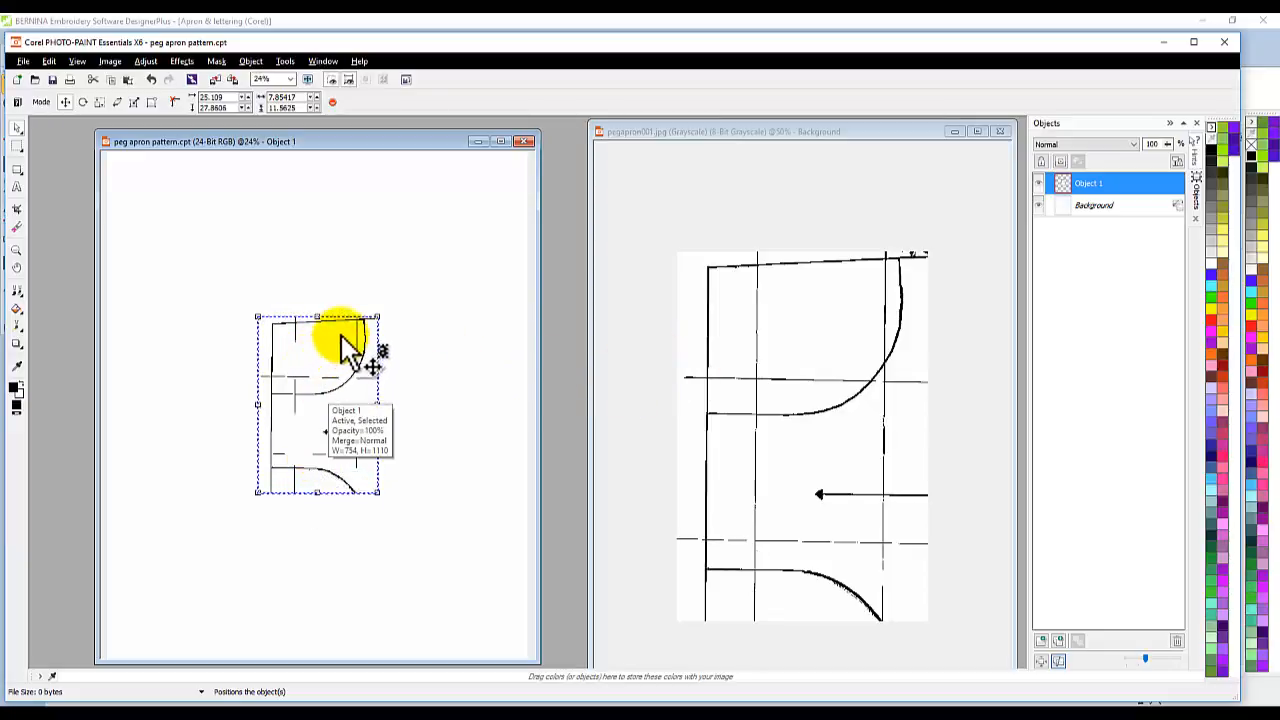
pyautogui.moveTo(340, 345); pyautogui.dragTo(272, 345)
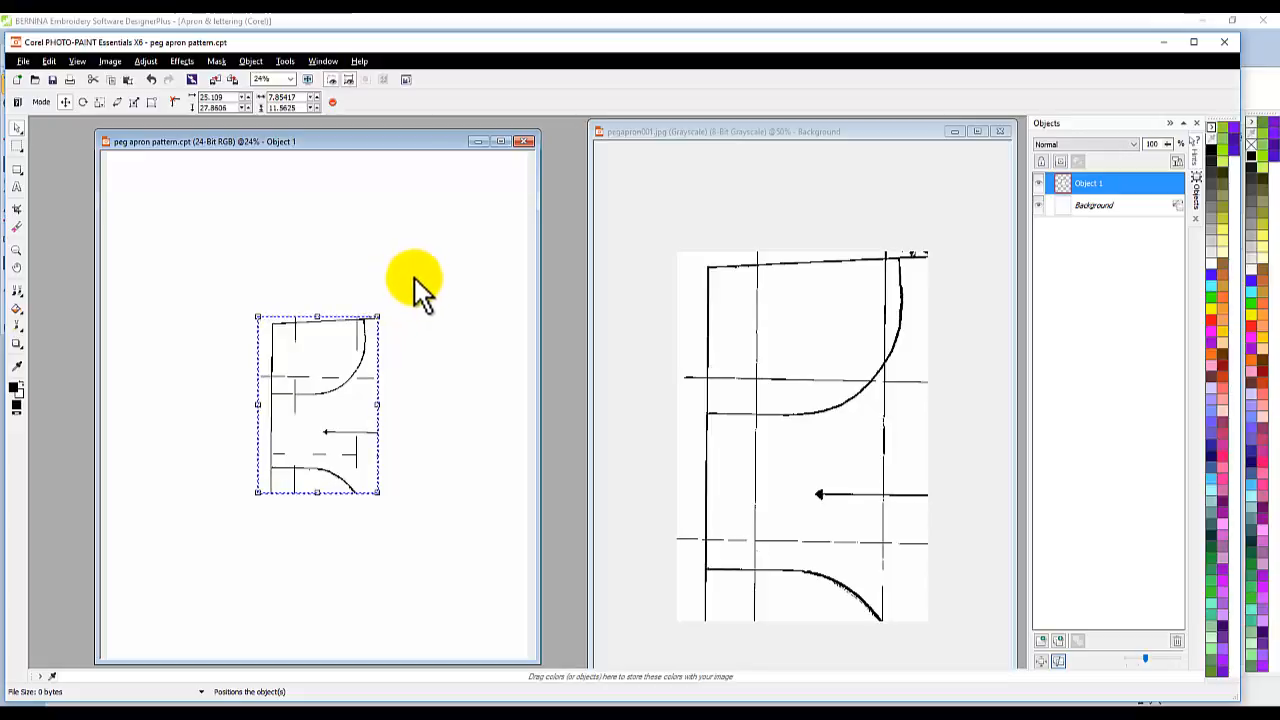
pyautogui.press('Delete')
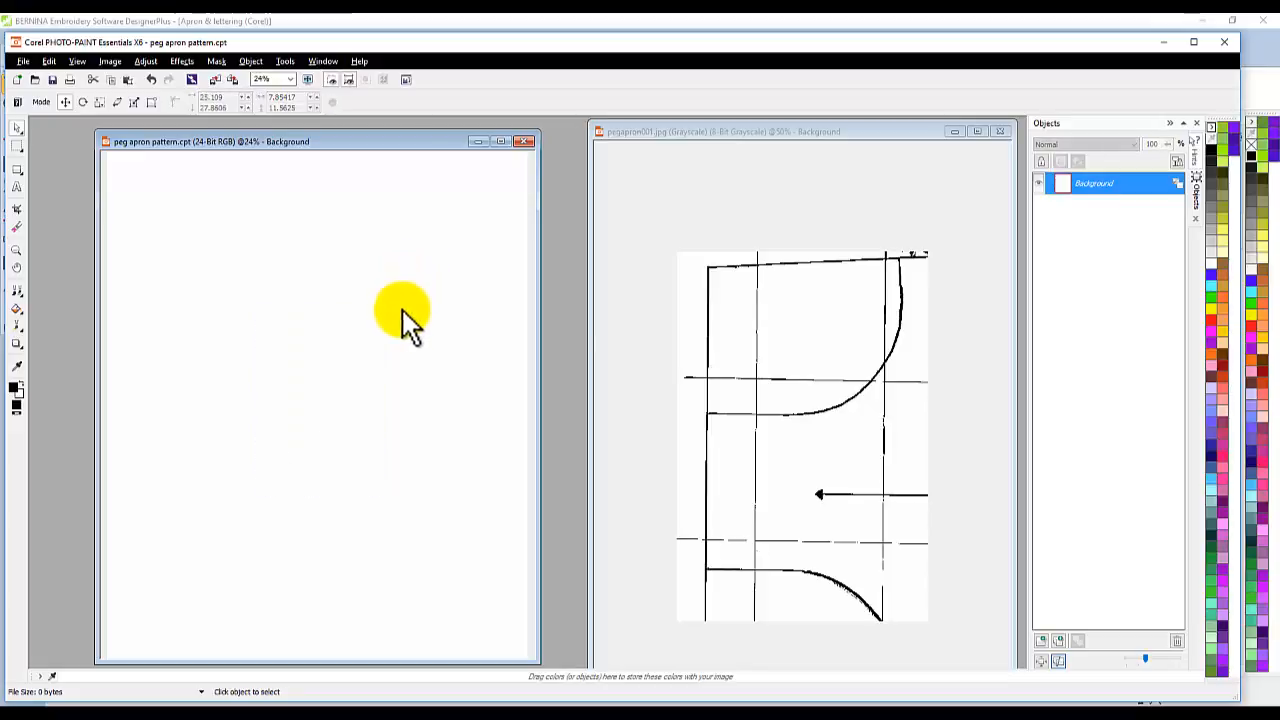
# Step: Return to the pegapron001.jpg image and remove its mask
pyautogui.click(815, 131)
pyautogui.click(826, 262)
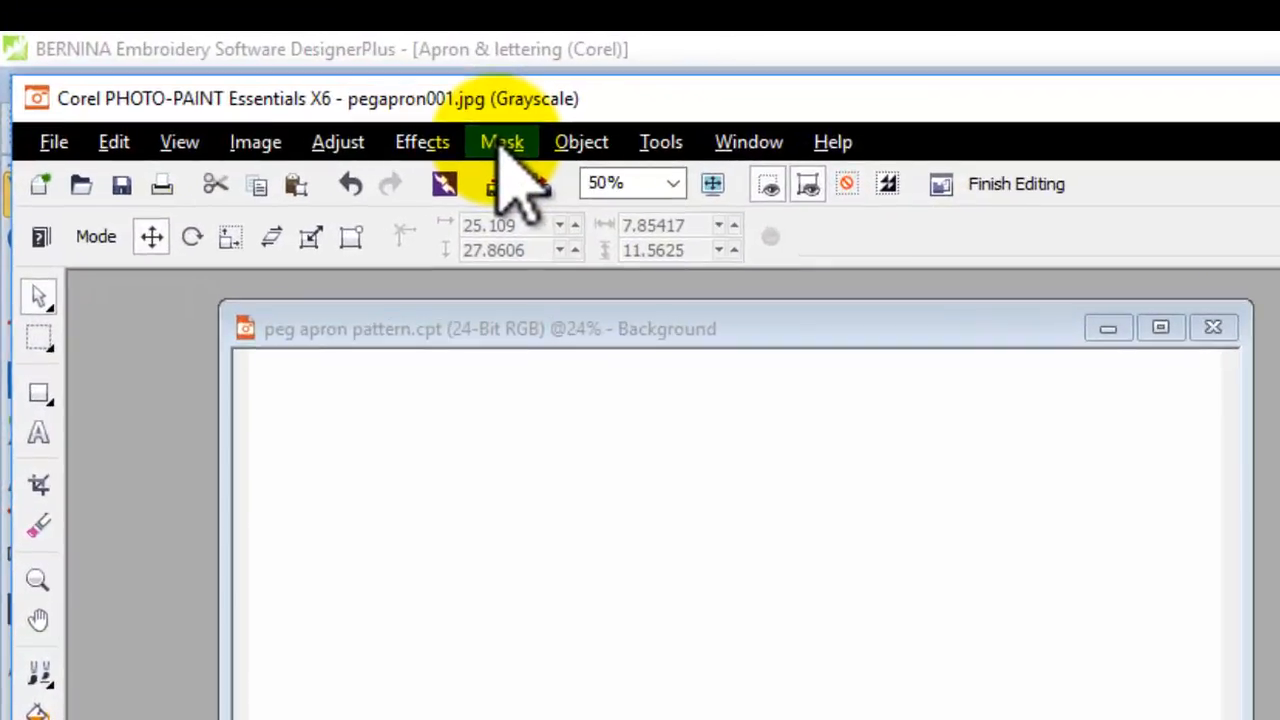
pyautogui.click(499, 145)
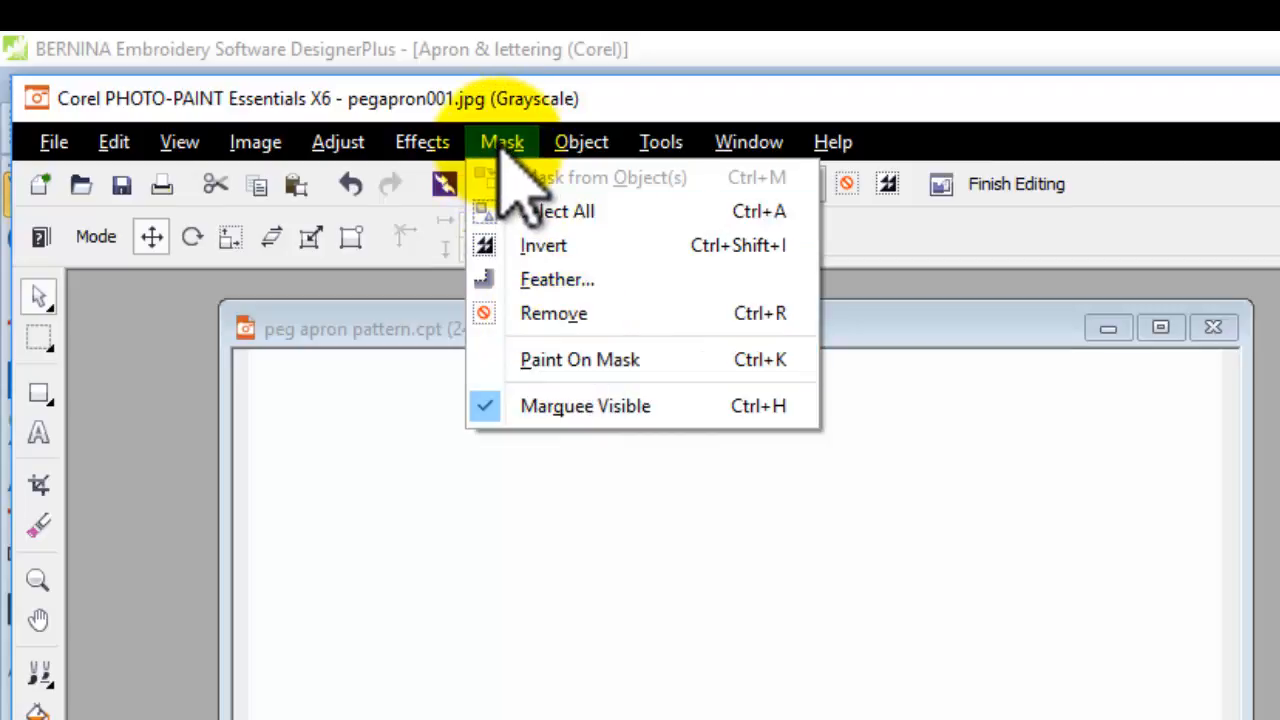
pyautogui.click(560, 320)
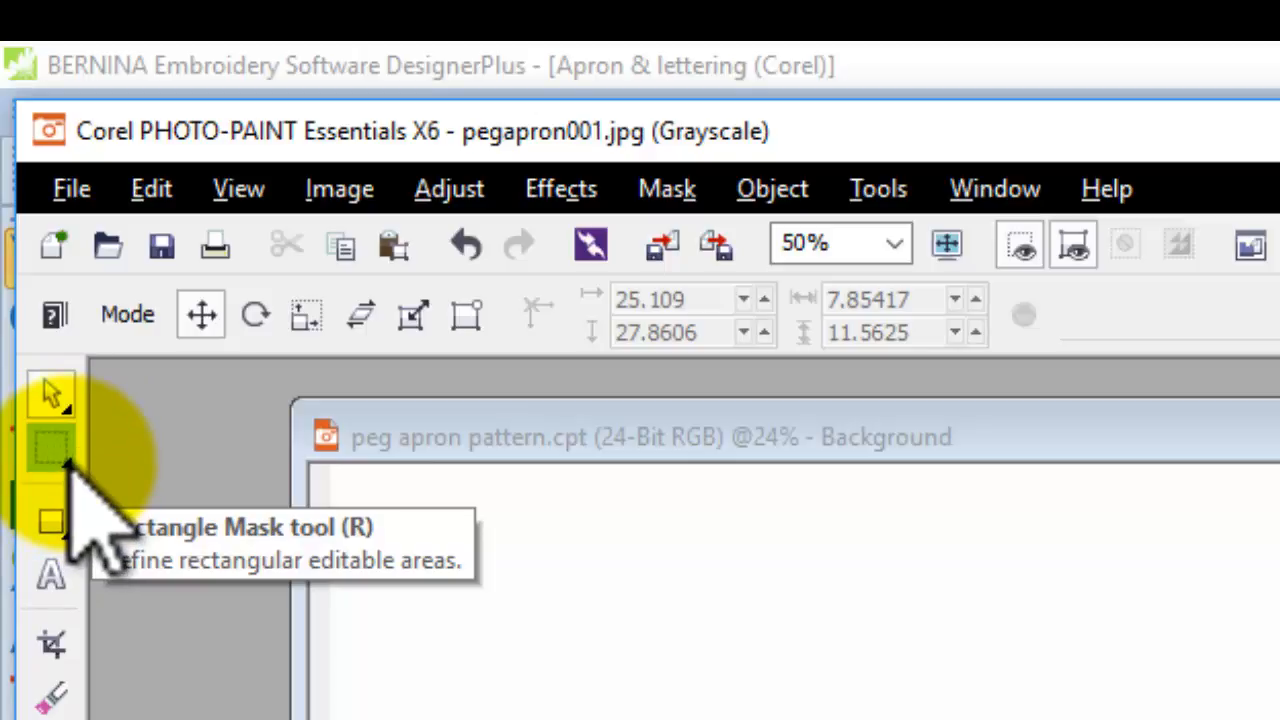
# Step: Select the connected black pattern lines of the pegapron001.jpg scan with the Magic Wand Mask tool
pyautogui.click(66, 463)
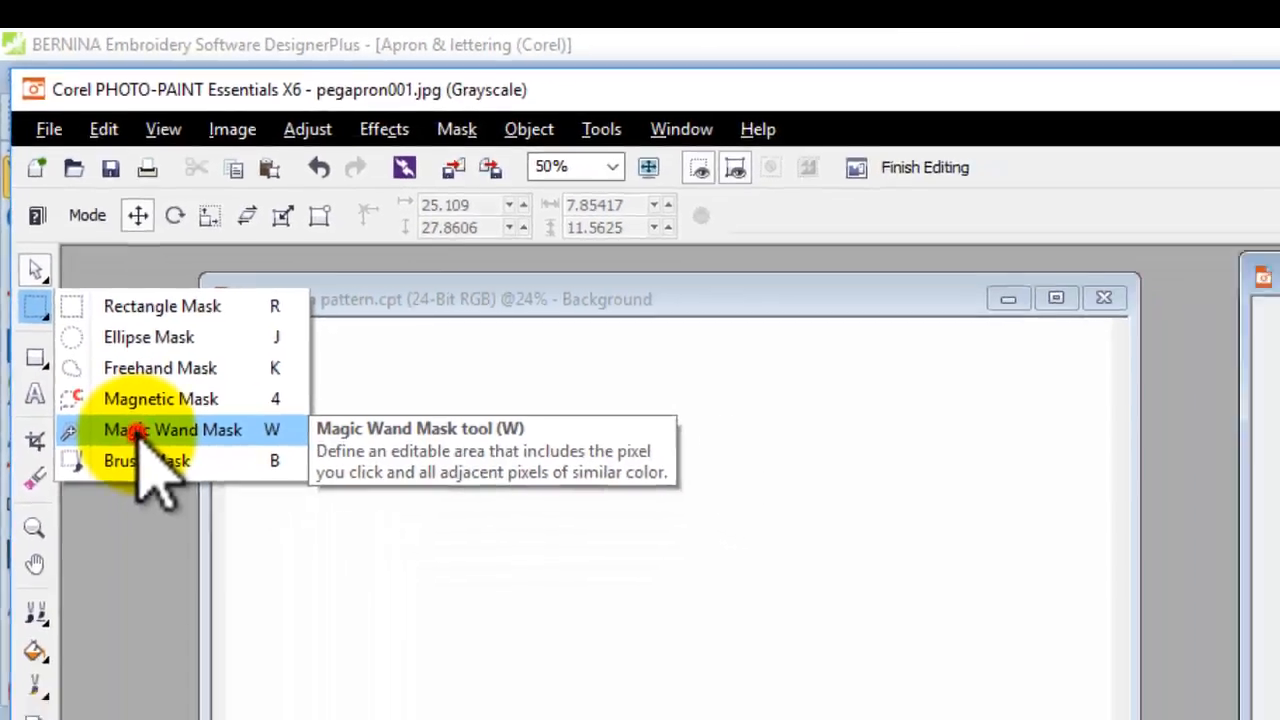
pyautogui.click(212, 645)
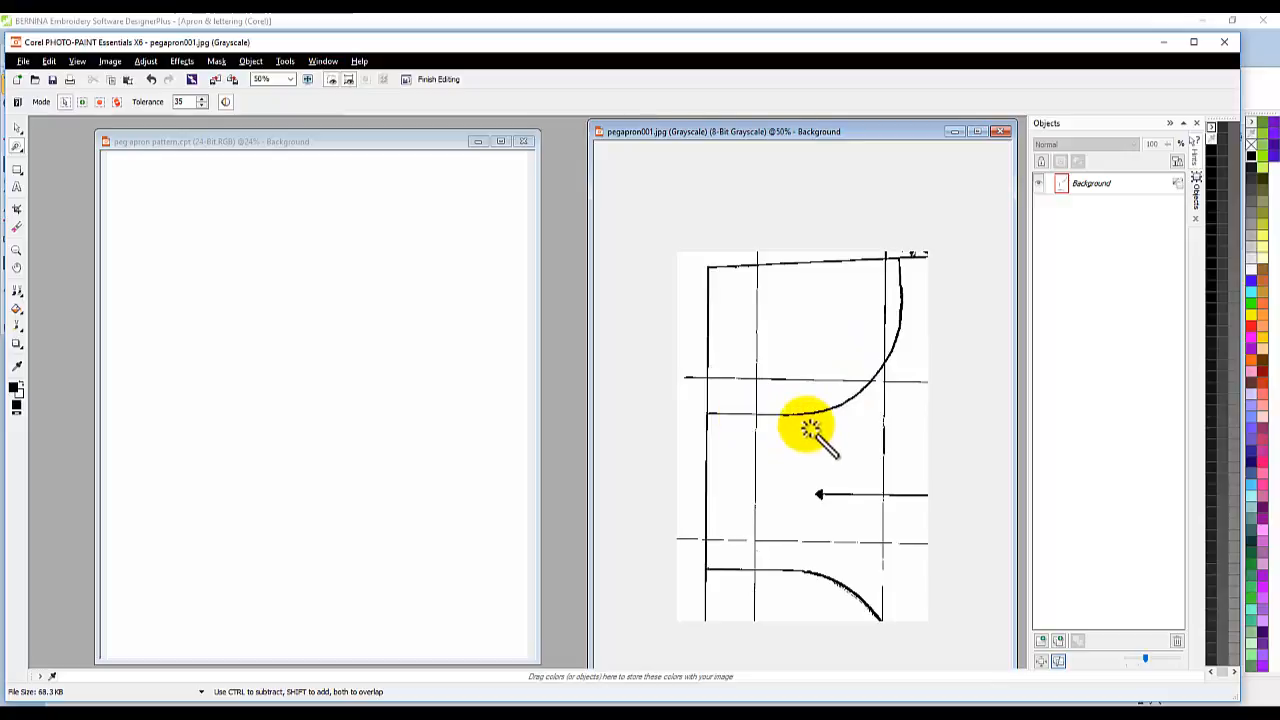
pyautogui.scroll(1, 810, 428)
pyautogui.scroll(3, 810, 428)
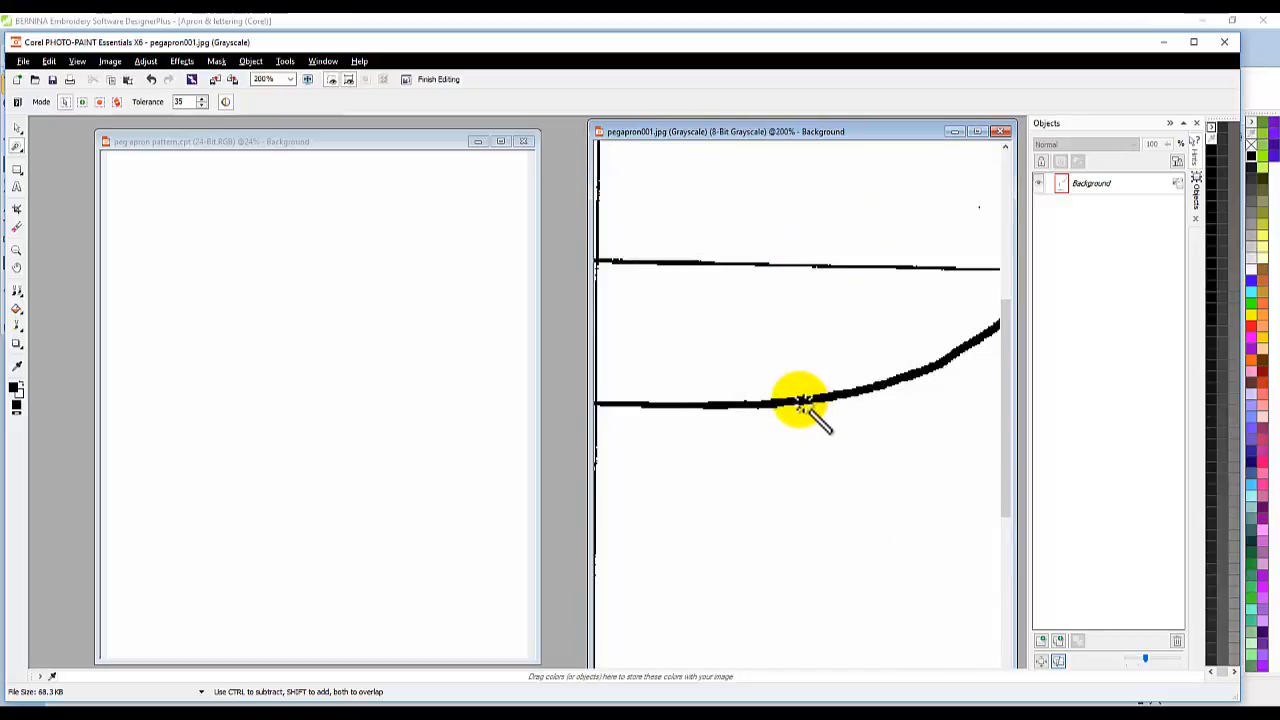
pyautogui.click(799, 400)
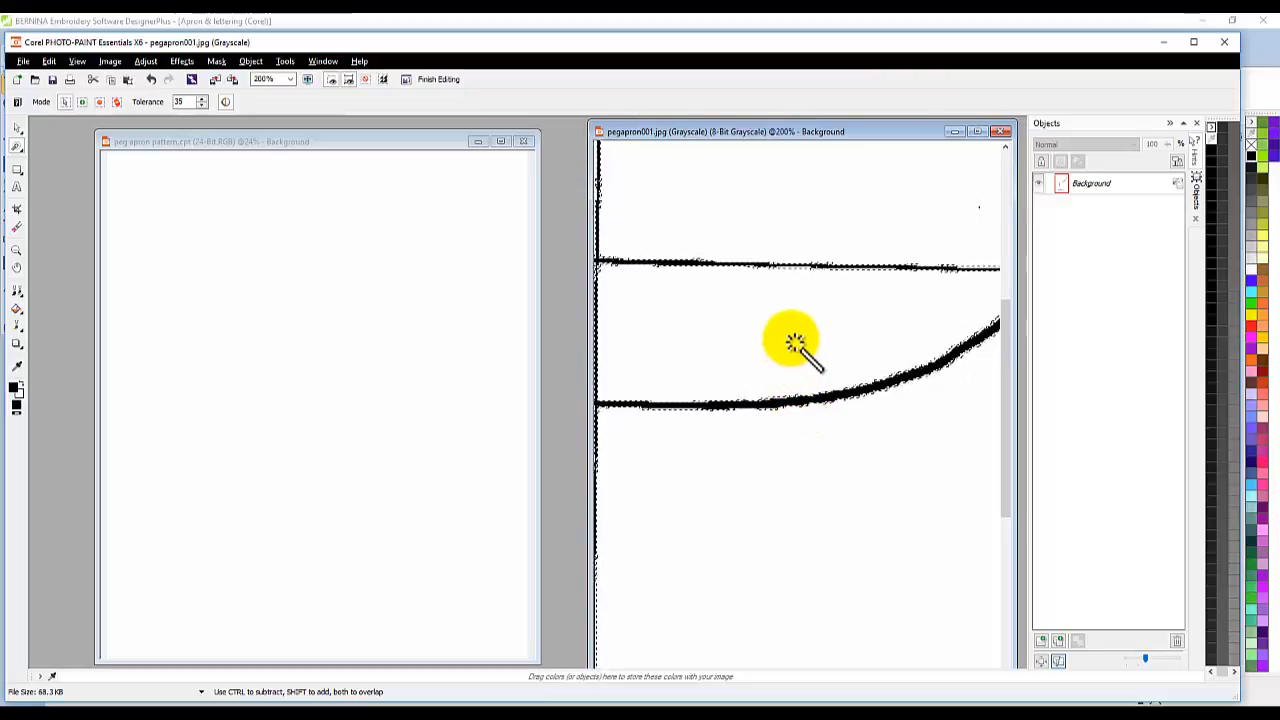
pyautogui.scroll(-2, 793, 342)
pyautogui.scroll(-1, 793, 342)
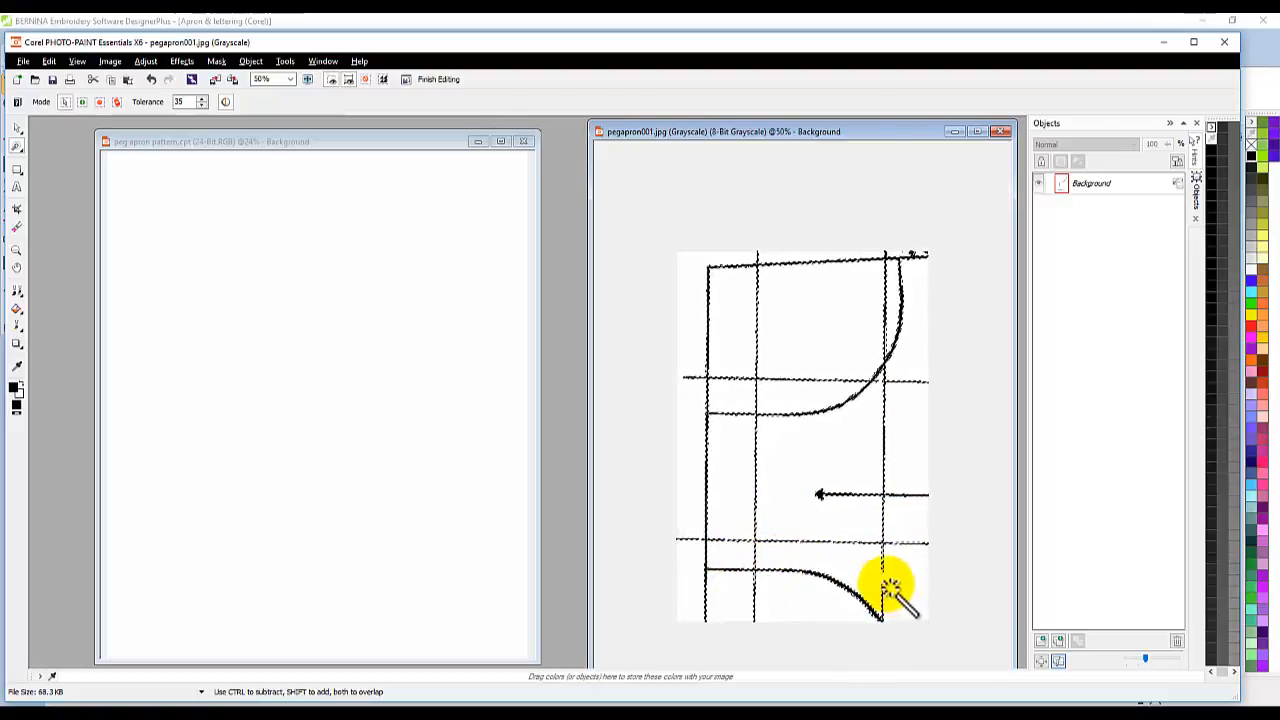
# Step: Examine the mask along the scan's pattern lines up close for gaps and unselected pieces
pyautogui.scroll(1, 893, 590)
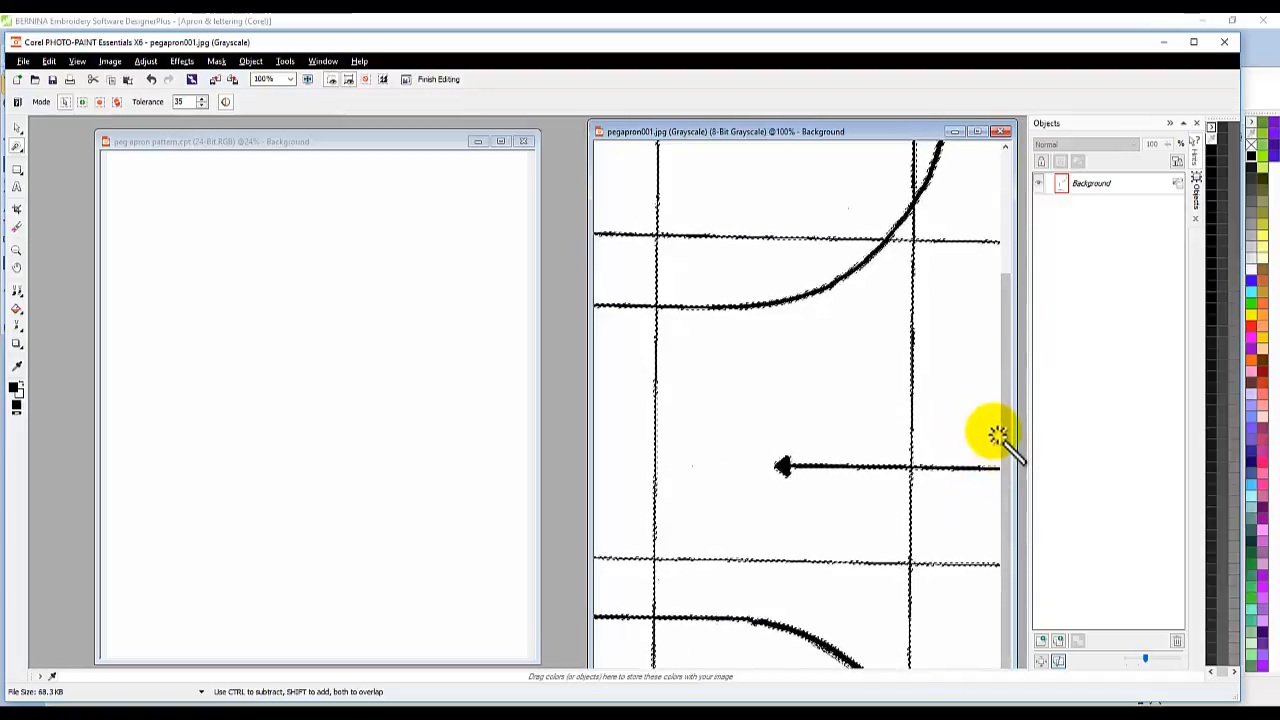
pyautogui.moveTo(1005, 414); pyautogui.dragTo(1005, 377)
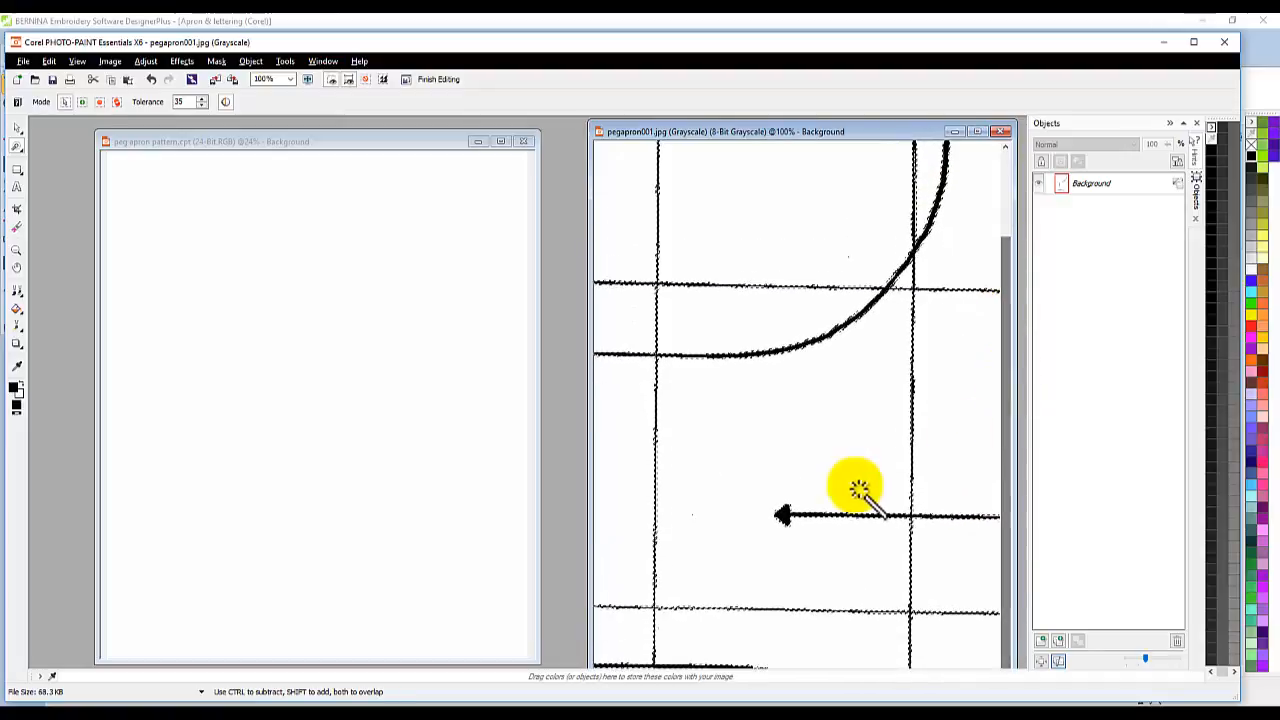
pyautogui.scroll(-2, 834, 490)
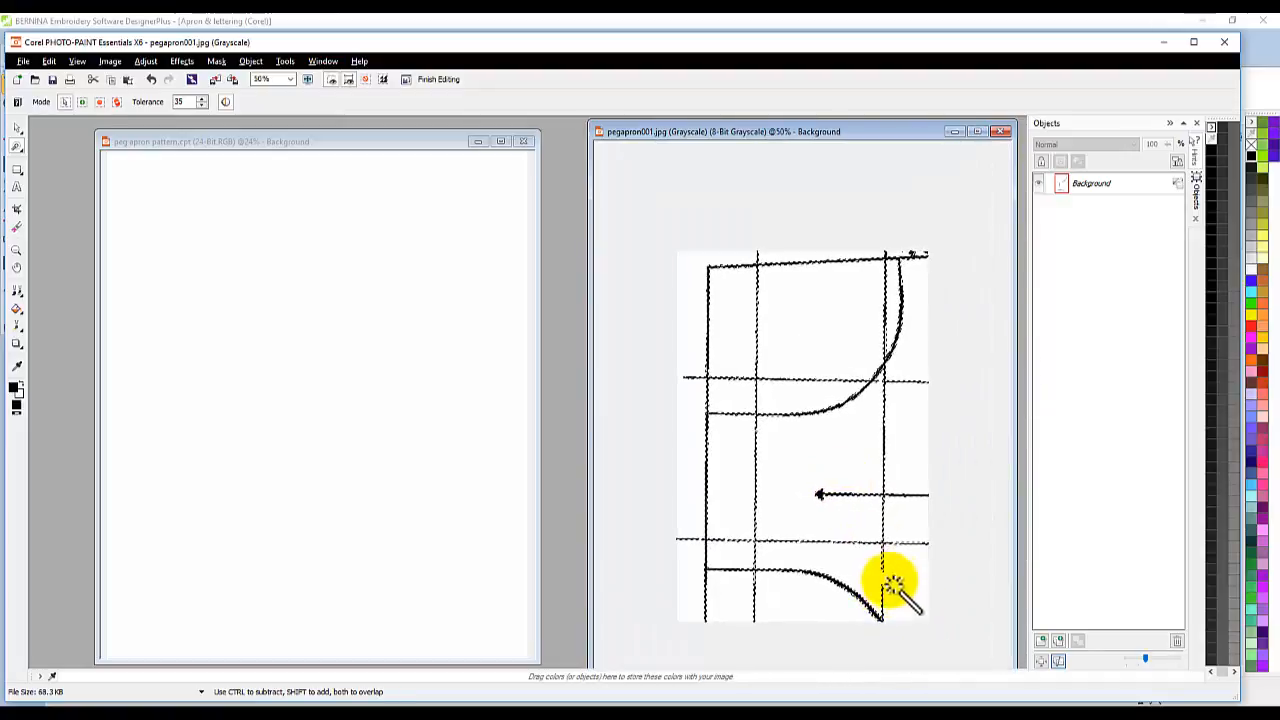
pyautogui.scroll(1, 888, 590)
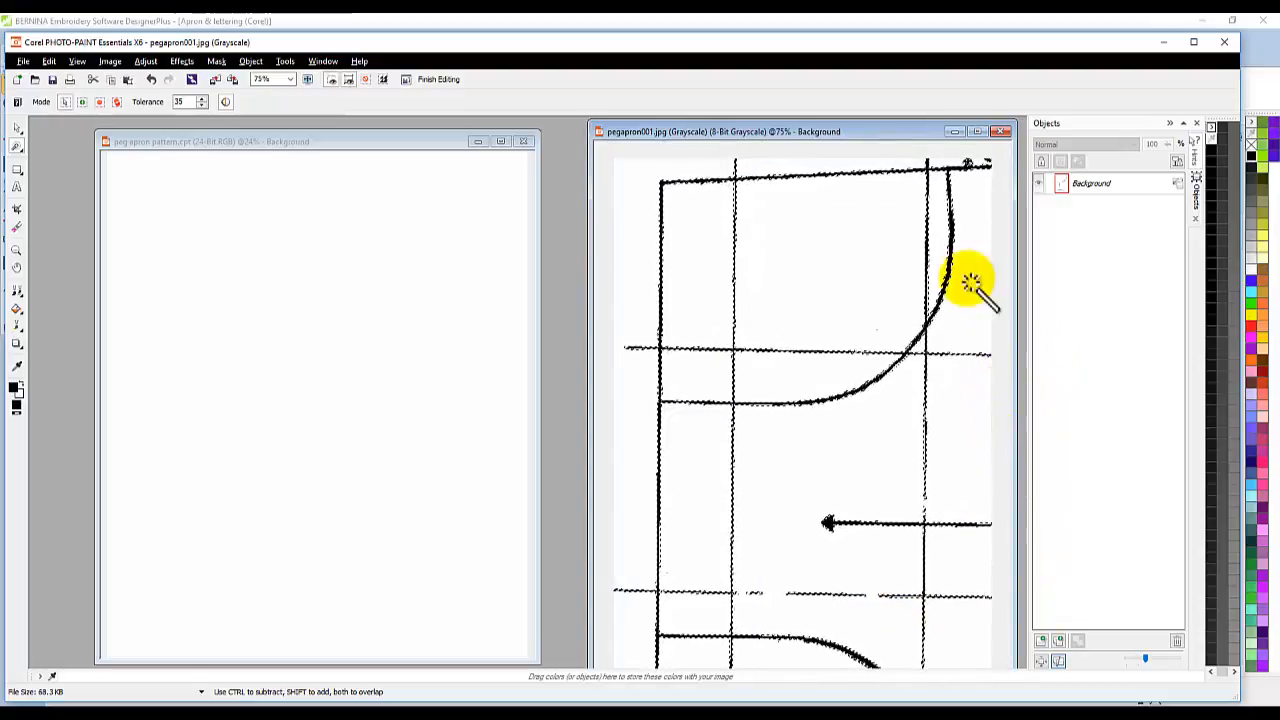
pyautogui.moveTo(893, 140); pyautogui.dragTo(765, 128)
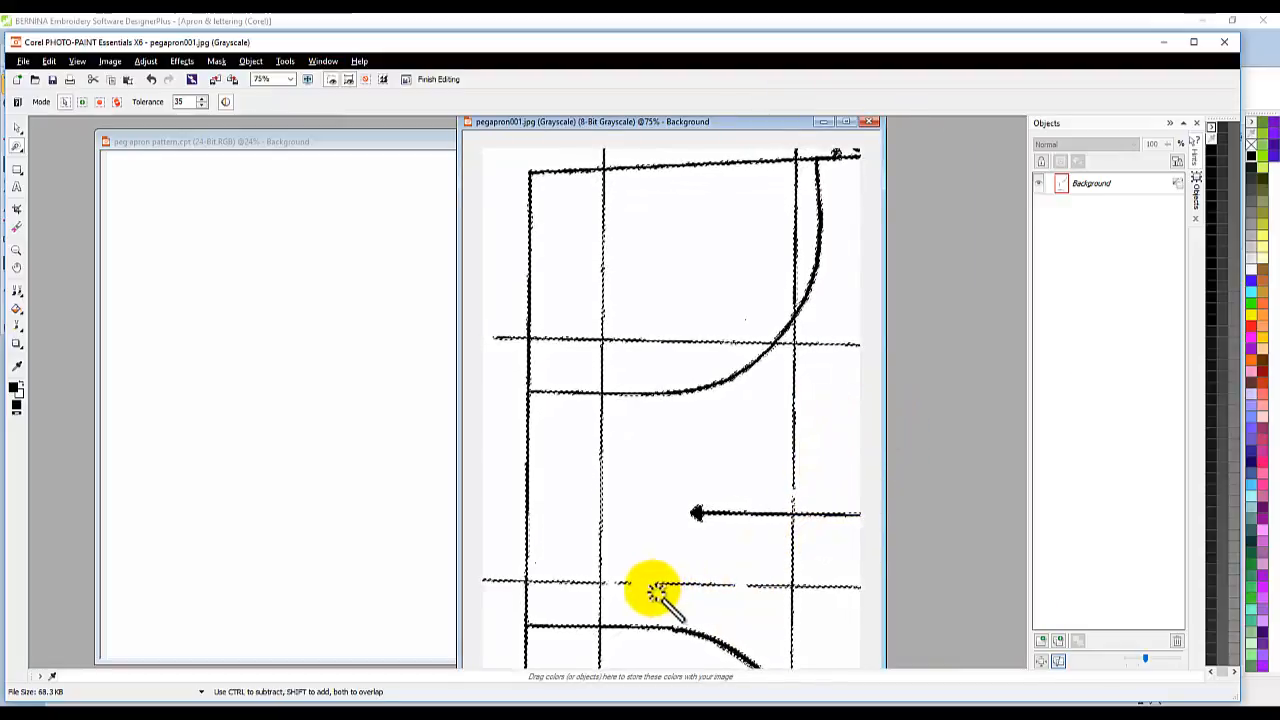
pyautogui.scroll(2, 650, 599)
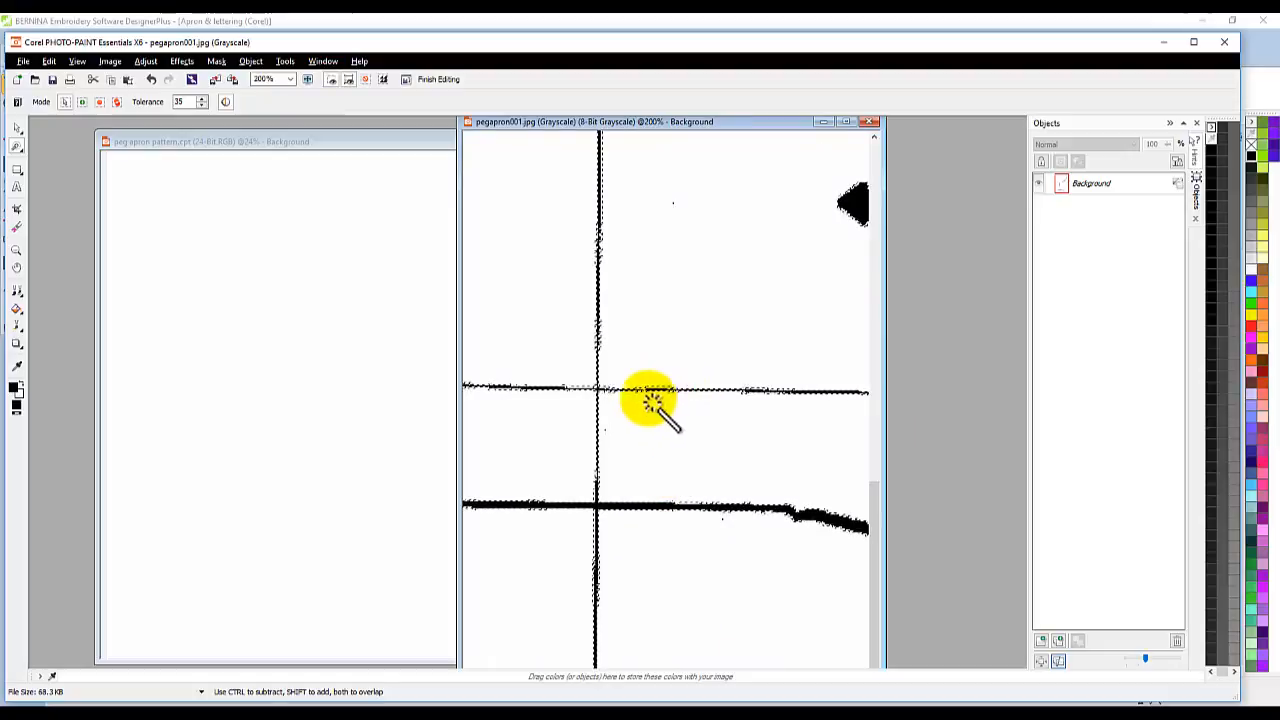
pyautogui.scroll(1, 728, 400)
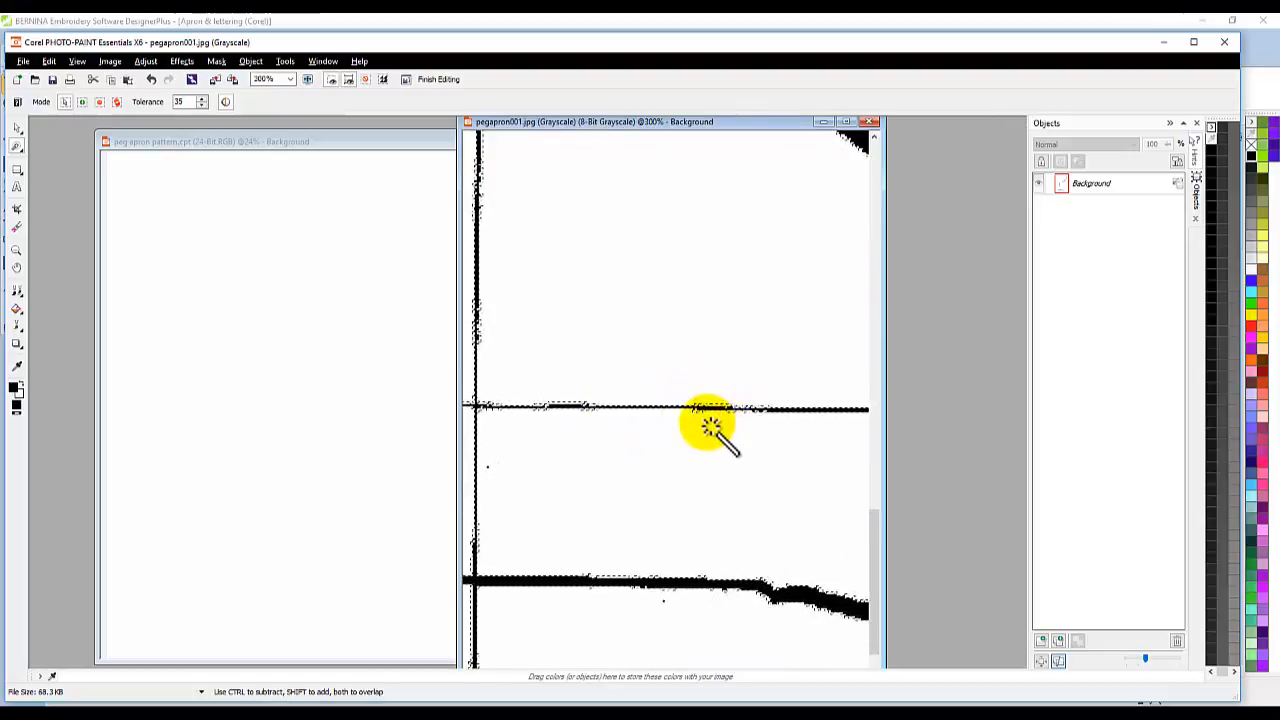
pyautogui.scroll(-1, 708, 425)
pyautogui.scroll(-3, 708, 425)
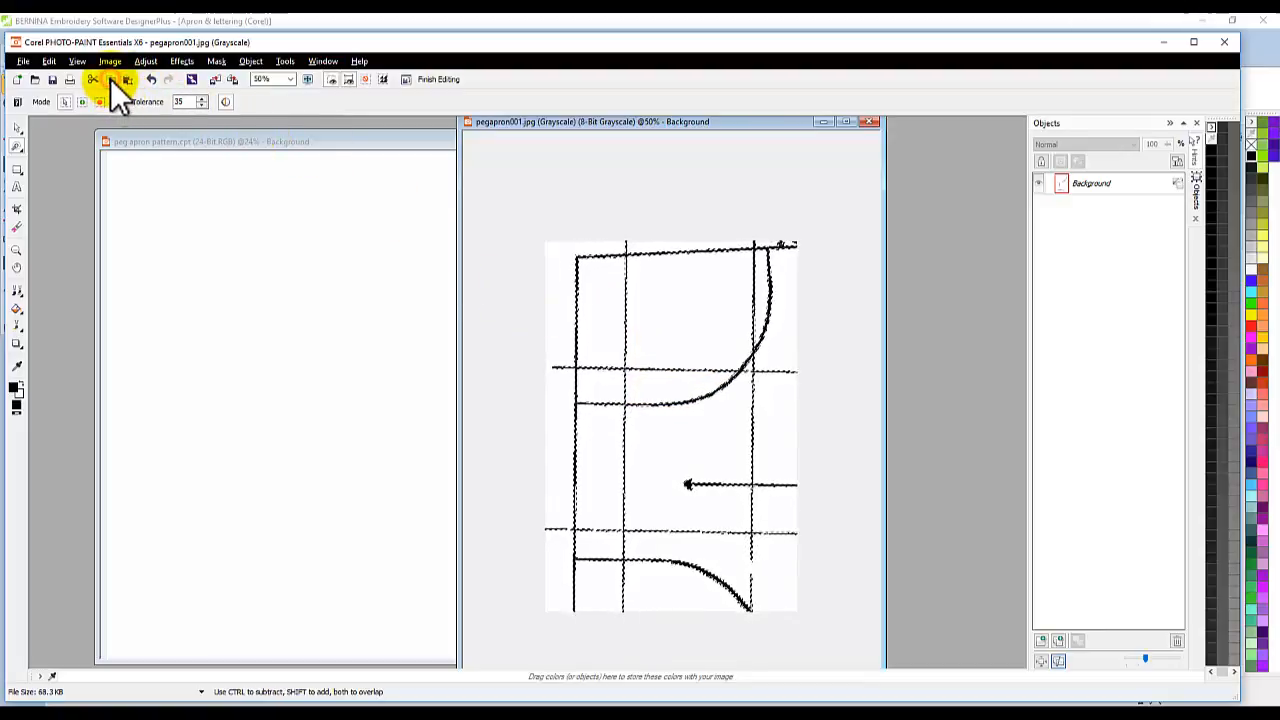
# Step: Copy the masked lines into the peg apron pattern image and move them near the page's left edge, at about 5.6, 23.7
pyautogui.click(250, 141)
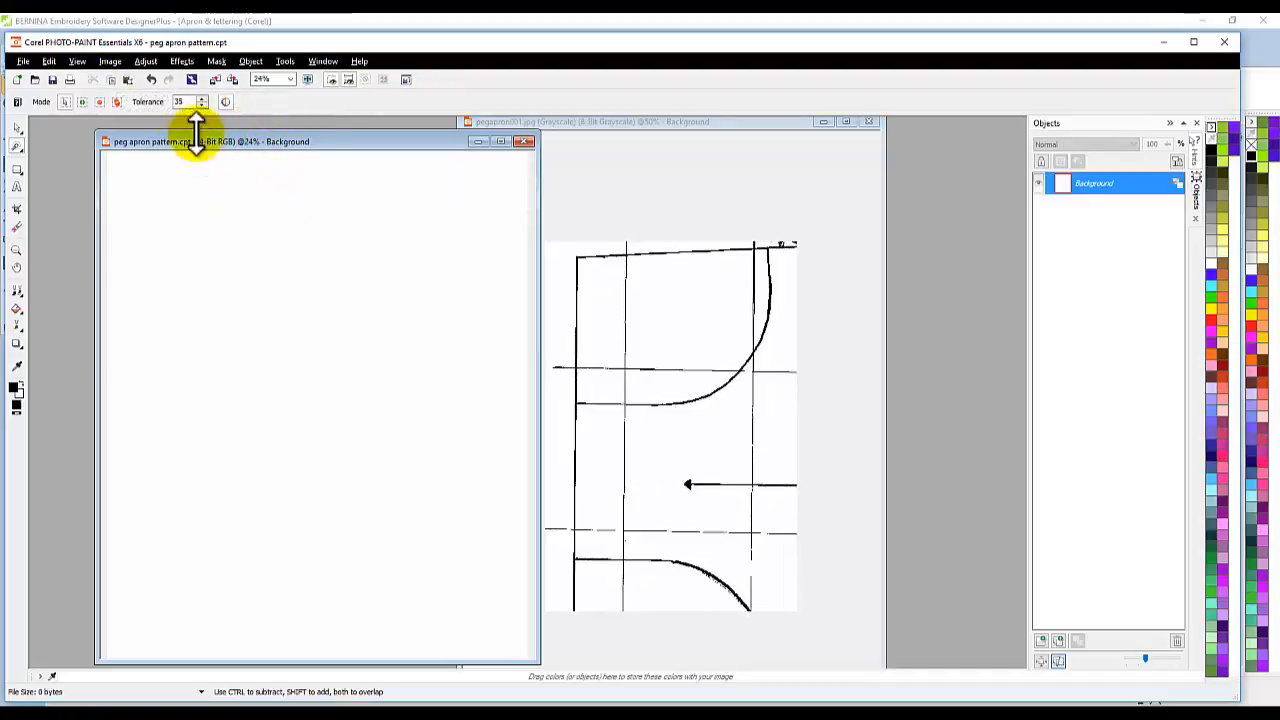
pyautogui.click(128, 80)
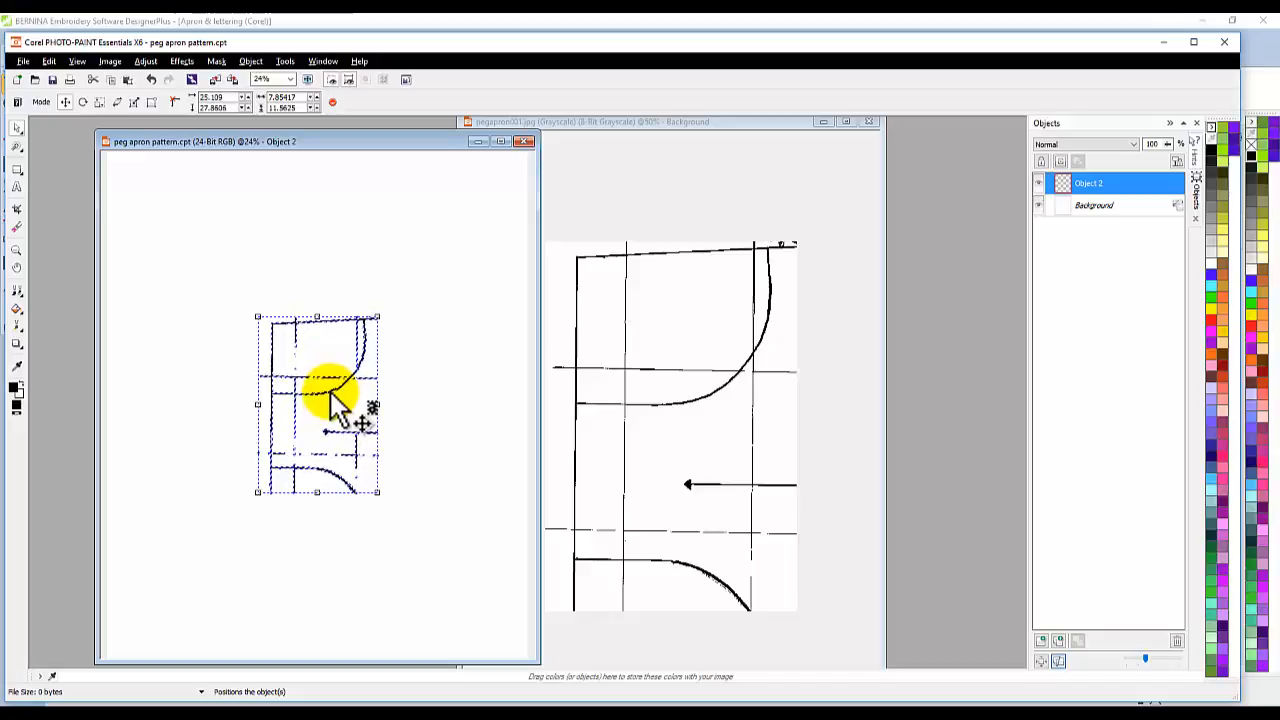
pyautogui.moveTo(332, 392); pyautogui.dragTo(211, 366)
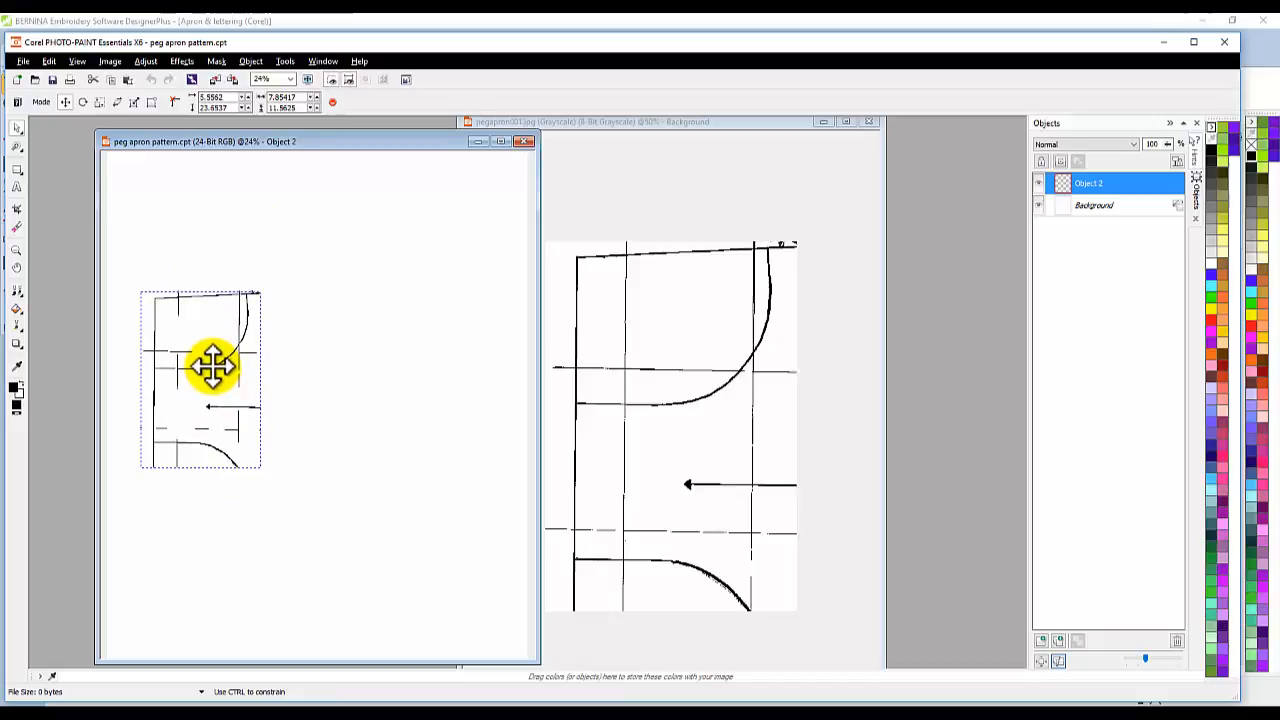
pyautogui.moveTo(211, 366); pyautogui.dragTo(212, 366)
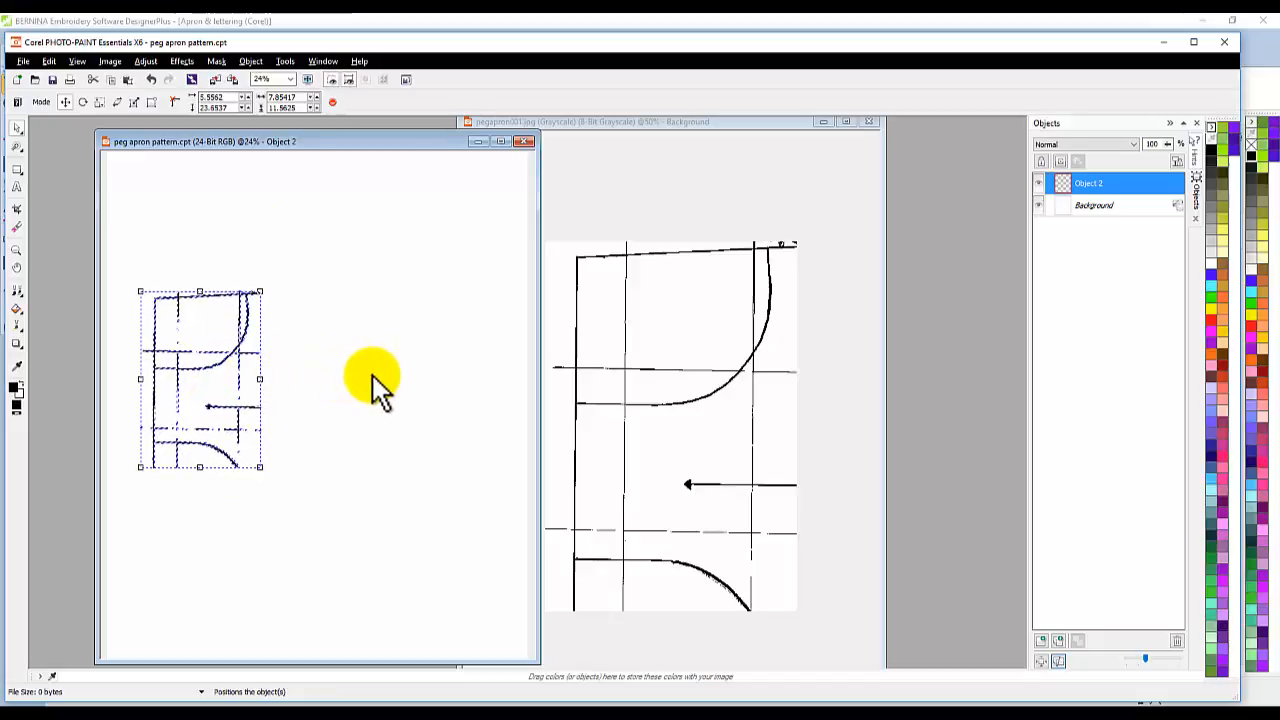